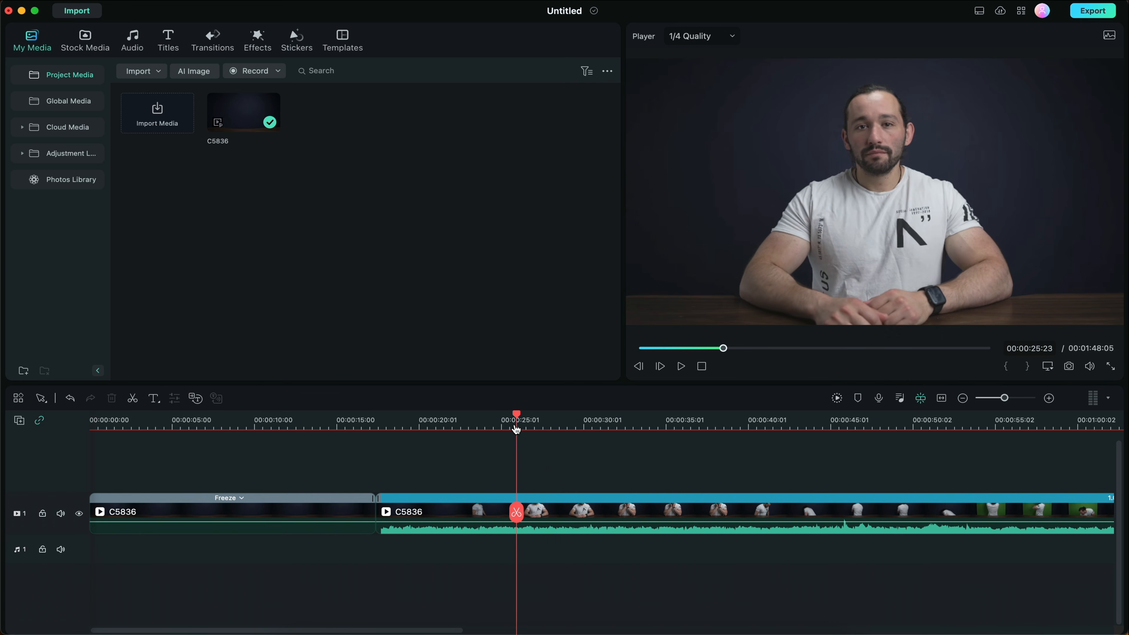
# - Split the second C5836 clip at 00:00:25:22, delete the piece before the cut and move the remainder to the start of track 2
pyautogui.click(516, 508)
pyautogui.press('a')
pyautogui.click(486, 511)
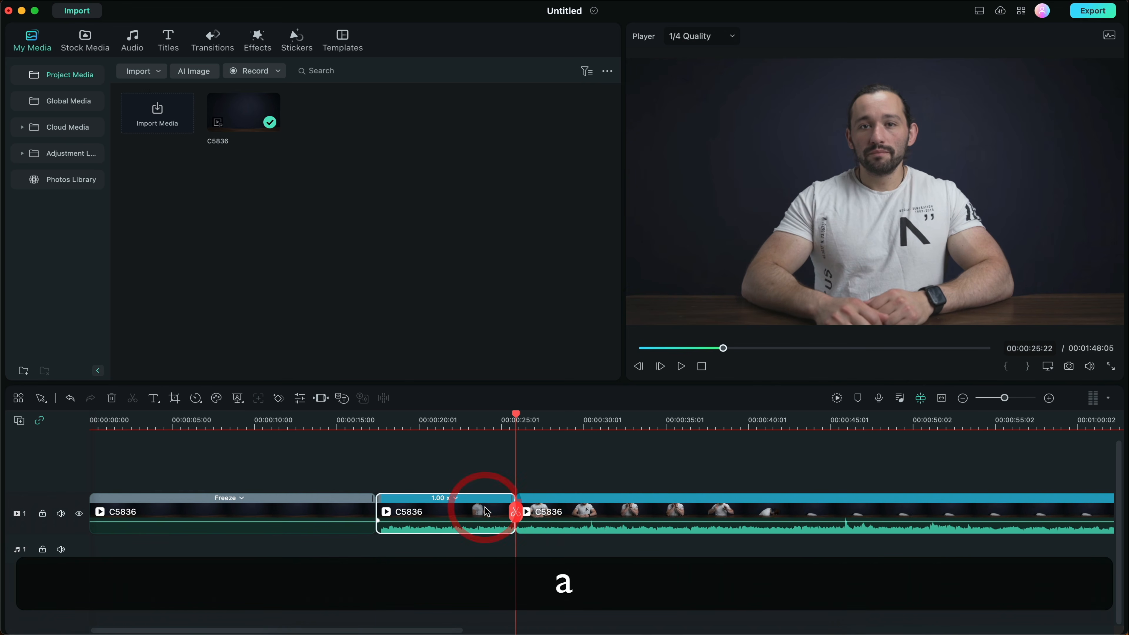
pyautogui.press('BackSpace')
pyautogui.moveTo(507, 512); pyautogui.dragTo(221, 470)
# - Split the track 2 footage at 00:01:03:18, delete the section before it and move the green-screen clip to the start of track 3
pyautogui.moveTo(377, 434); pyautogui.dragTo(532, 415)
pyautogui.click(424, 539)
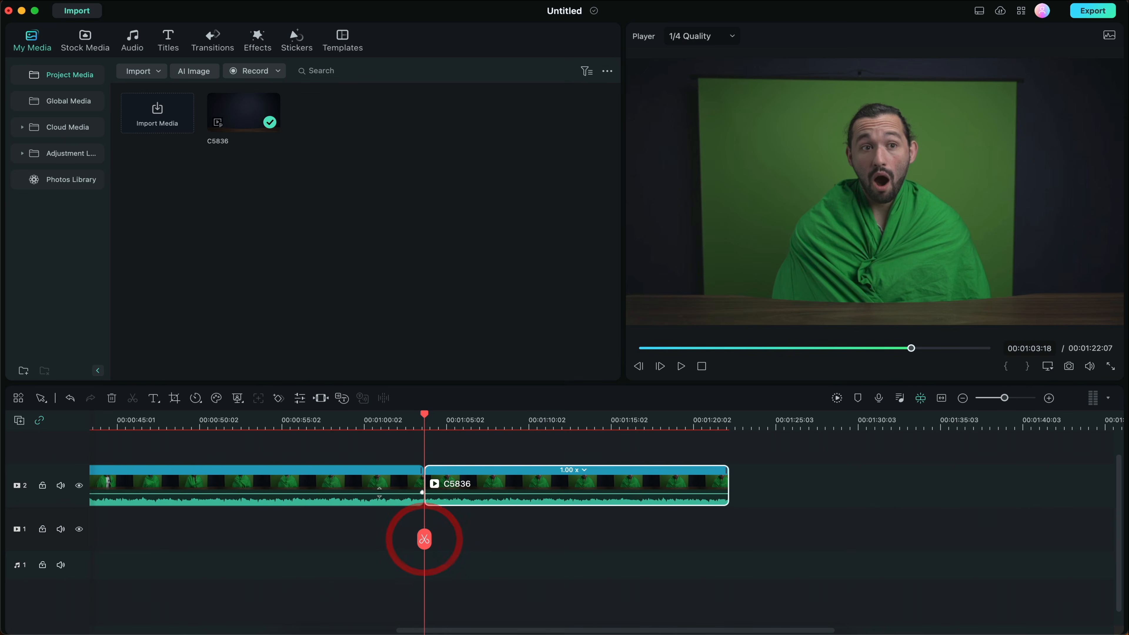
pyautogui.click(374, 481)
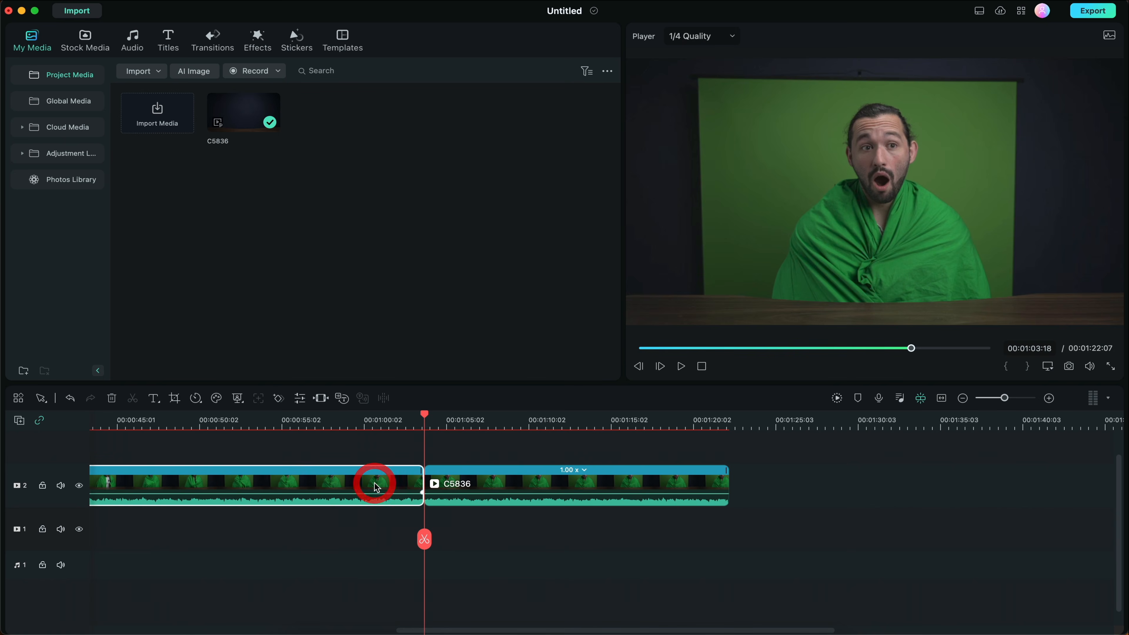
pyautogui.press('BackSpace')
pyautogui.moveTo(243, 489); pyautogui.dragTo(118, 447)
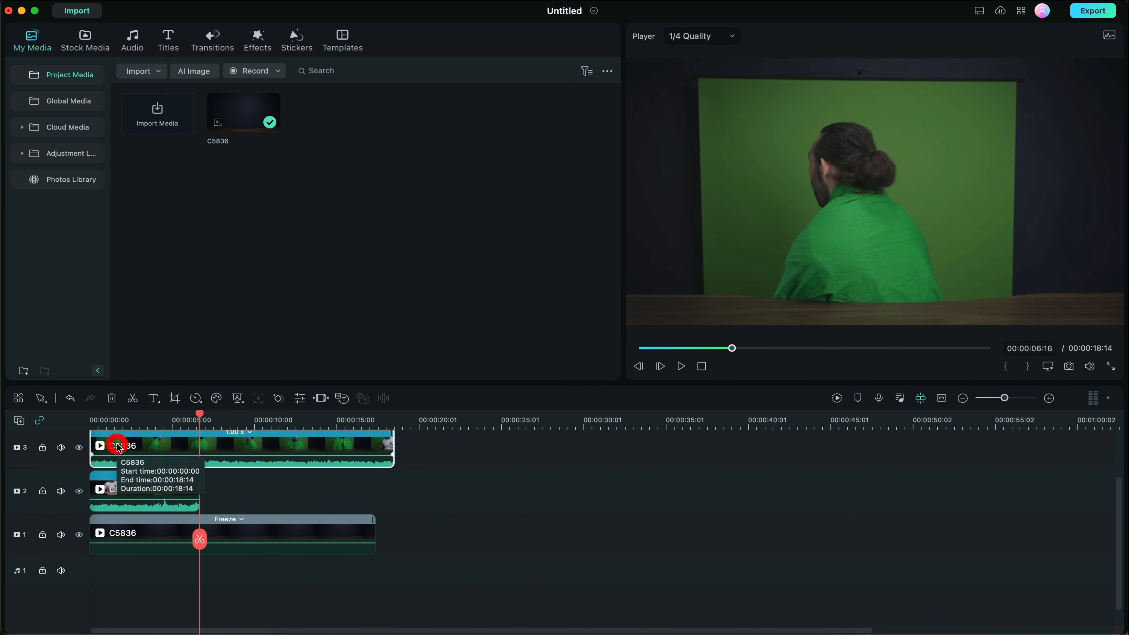
# - Crop the green-screen clip on track 3 to a 16:9 frame closely around the man's head and shoulders
pyautogui.click(97, 419)
pyautogui.moveTo(99, 416); pyautogui.dragTo(92, 416)
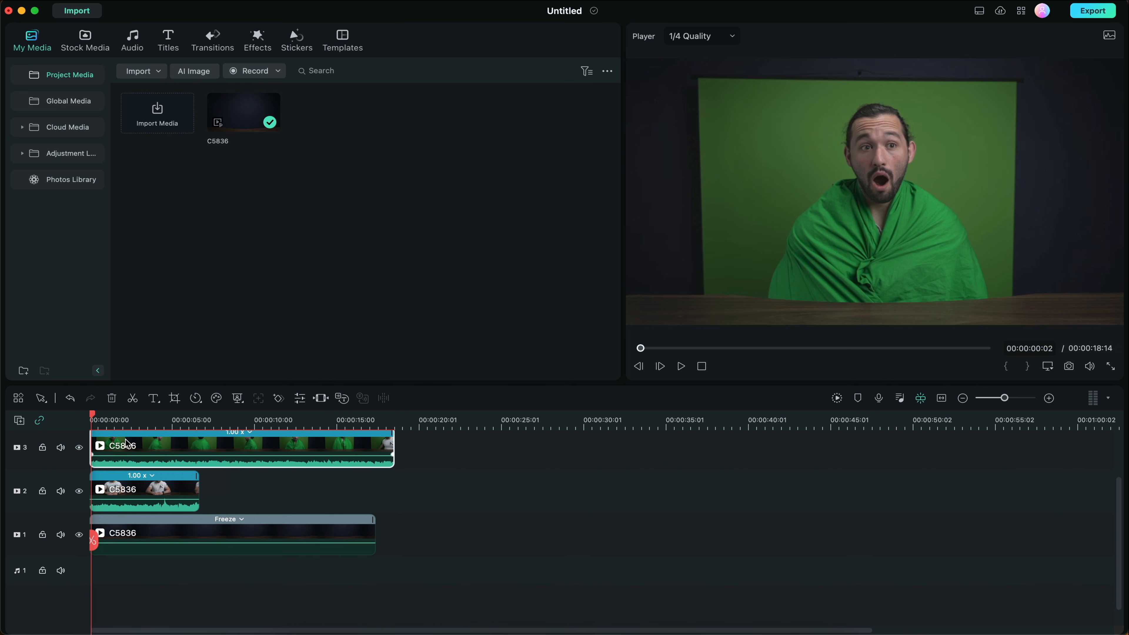
pyautogui.click(135, 444)
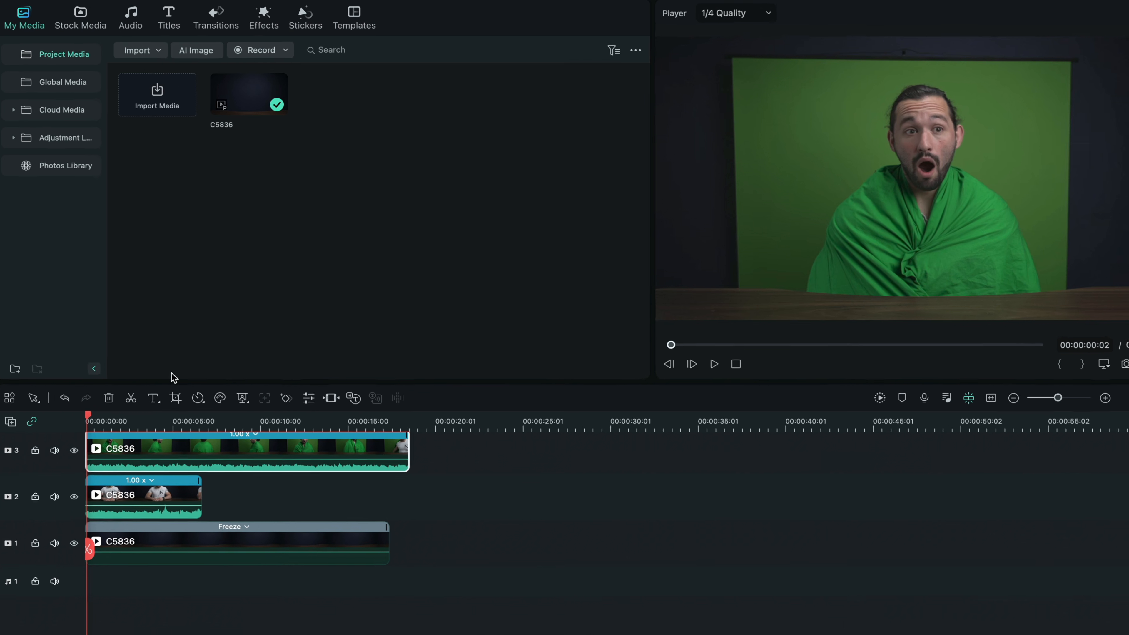
pyautogui.click(175, 398)
pyautogui.moveTo(1104, 466); pyautogui.dragTo(696, 385)
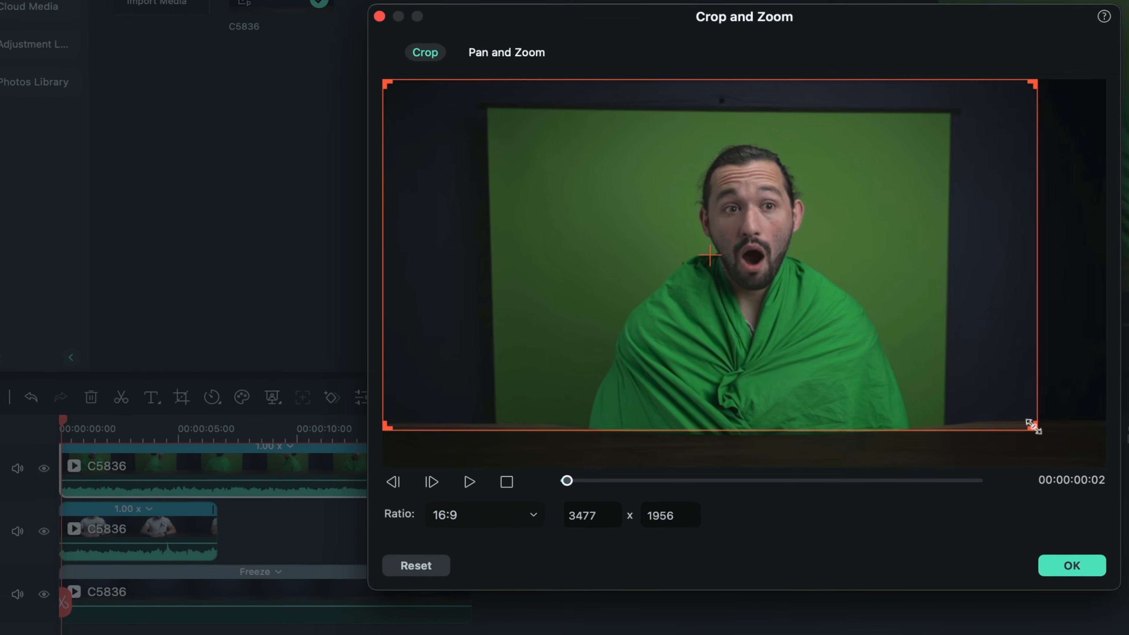
pyautogui.moveTo(317, 383); pyautogui.dragTo(401, 375)
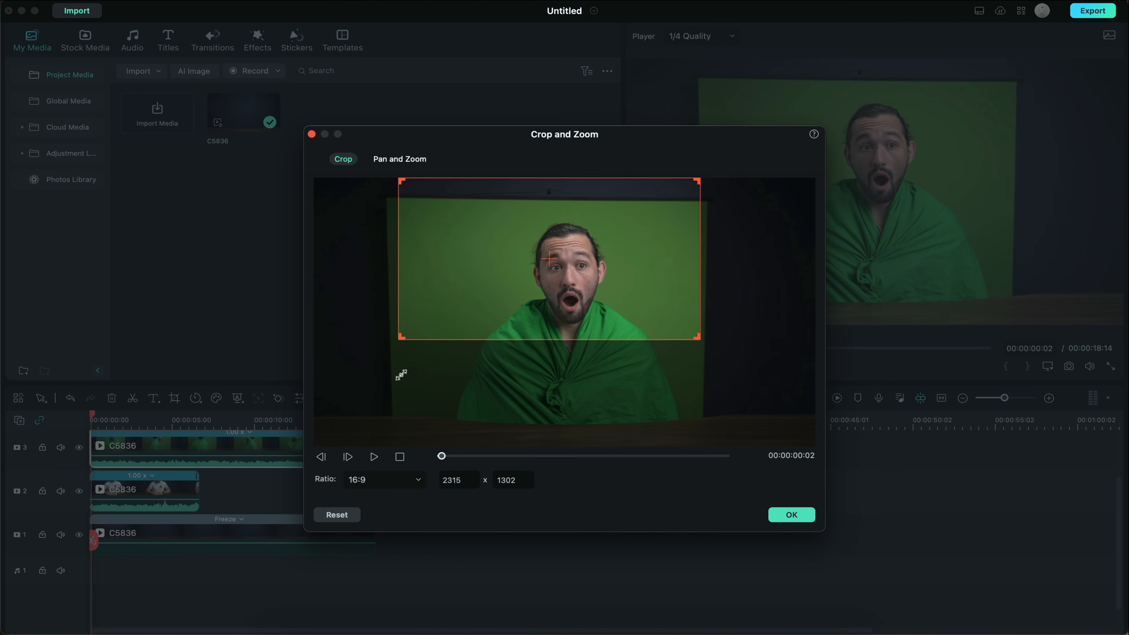
pyautogui.press('Return')
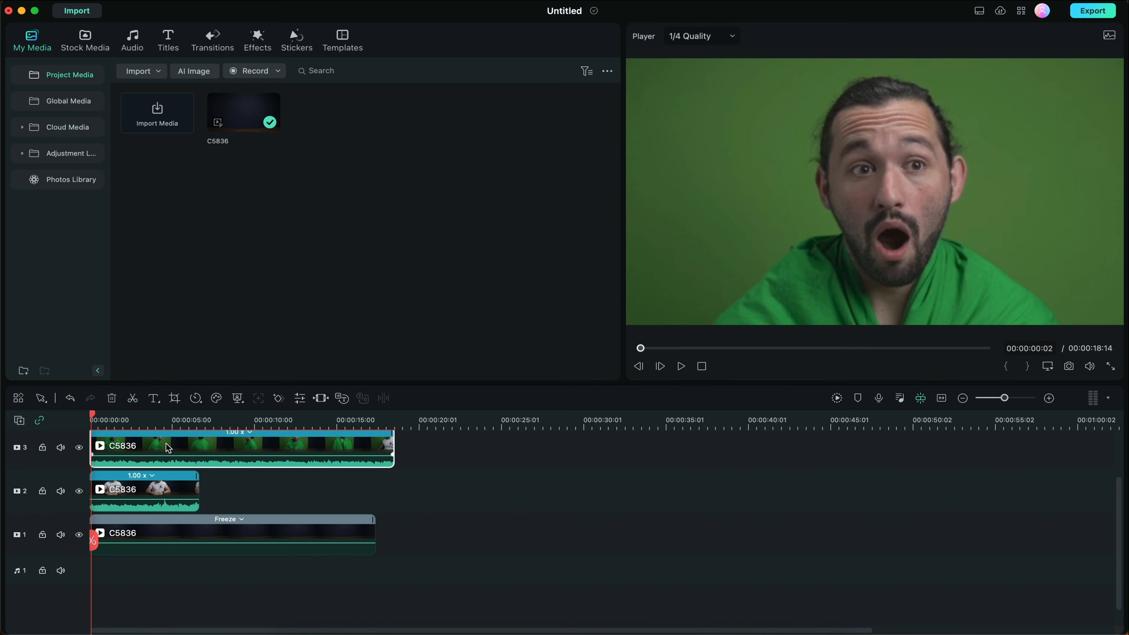
# - Turn on Chroma Key (Green Screen) for the cropped clip on track 3
pyautogui.doubleClick(165, 443)
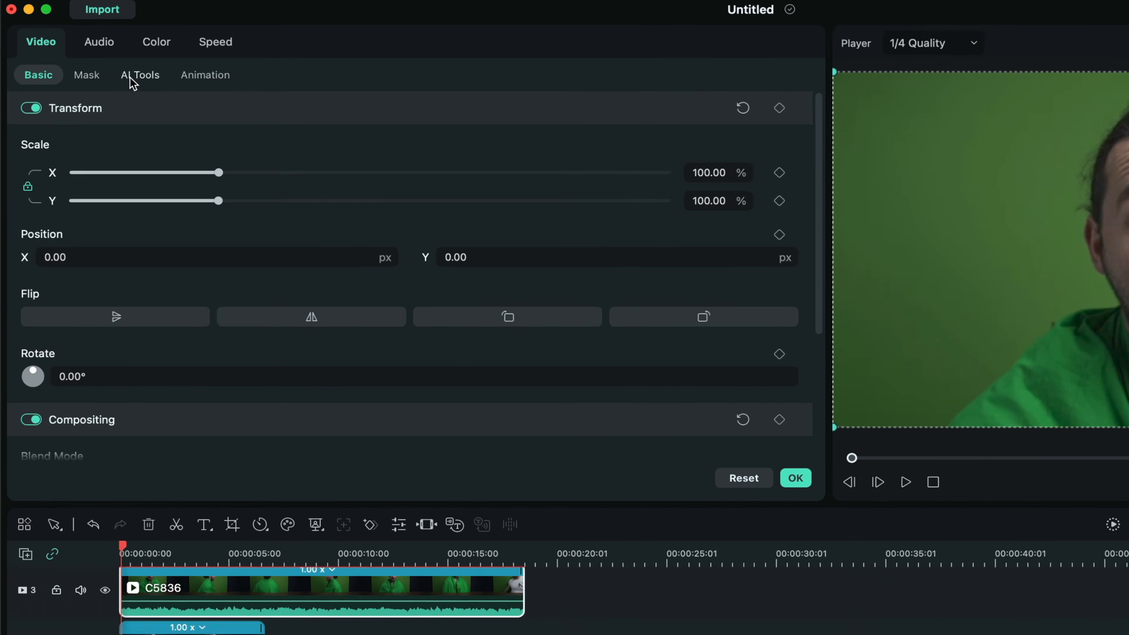
pyautogui.click(105, 60)
pyautogui.click(25, 84)
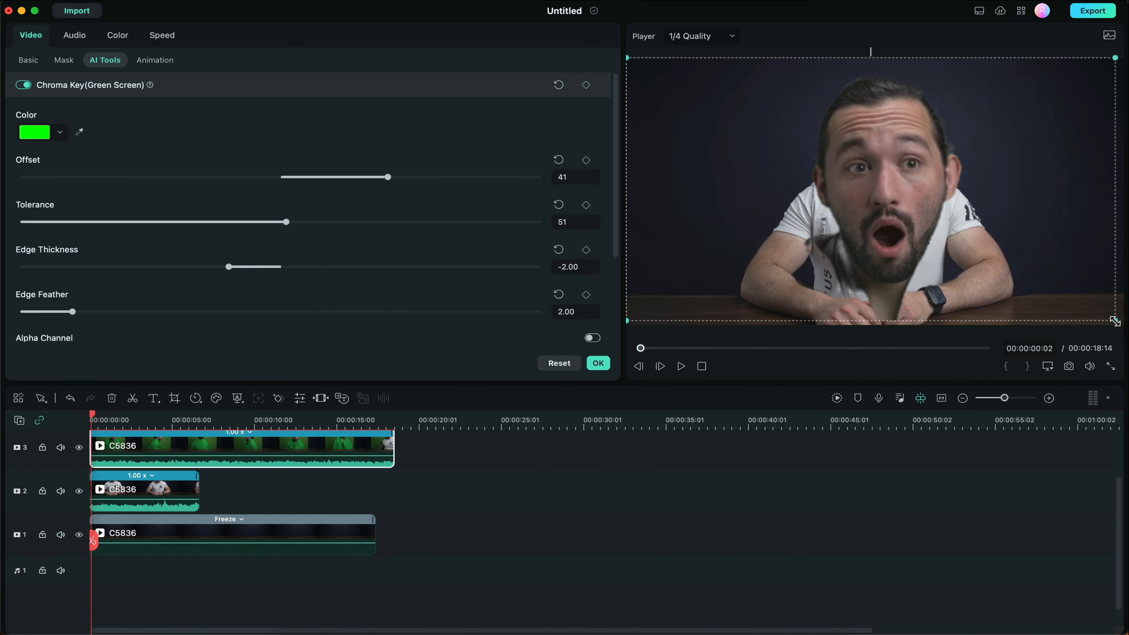
# - Scale the keyed head down to about 56% and position it over the seated man's head in the preview
pyautogui.moveTo(1115, 320); pyautogui.dragTo(924, 203)
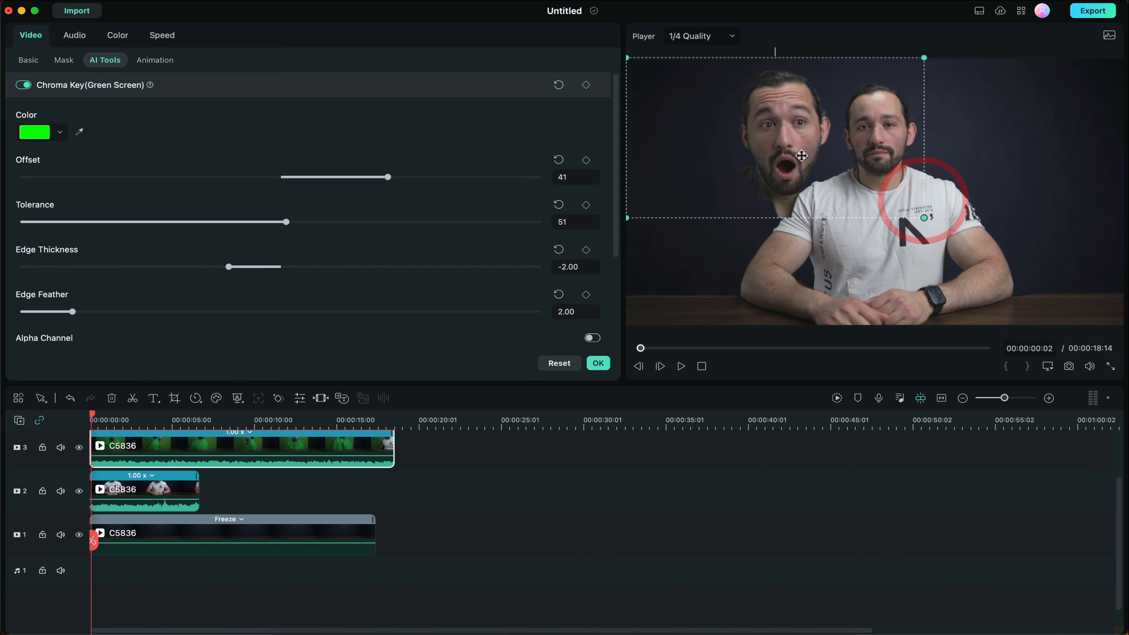
pyautogui.moveTo(801, 156); pyautogui.dragTo(873, 156)
pyautogui.moveTo(1017, 215)
pyautogui.mouseDown()
pyautogui.moveTo(1006, 209)
pyautogui.moveTo(1014, 215)
pyautogui.mouseUp()
# - Apply a Circle mask around the keyed head on track 3, with the mask height at 50%
pyautogui.click(148, 447)
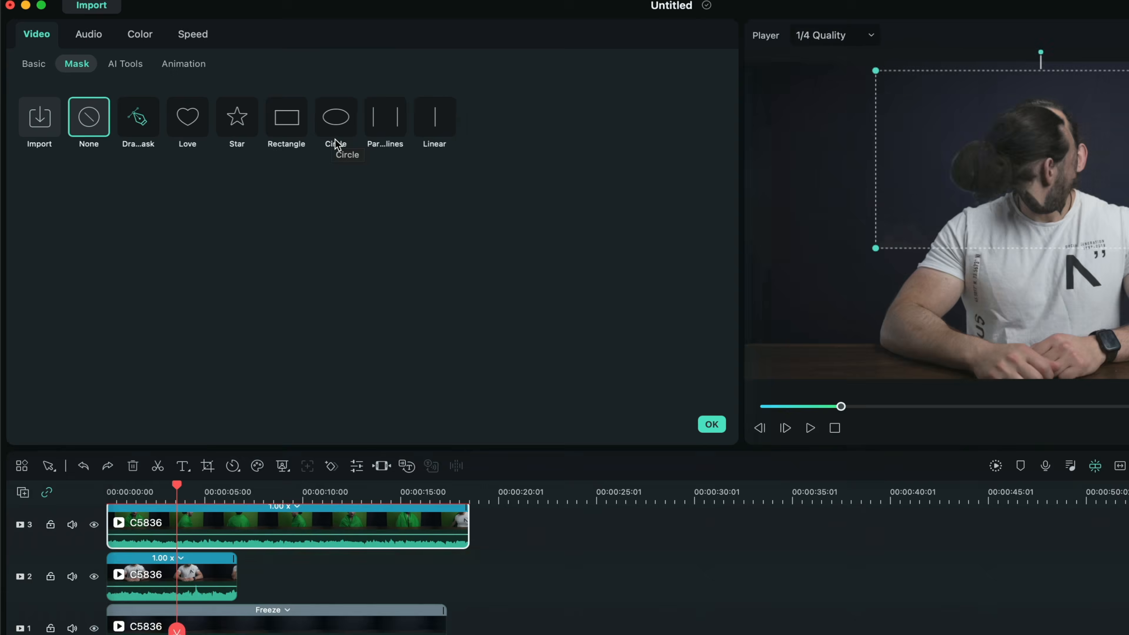
pyautogui.click(288, 107)
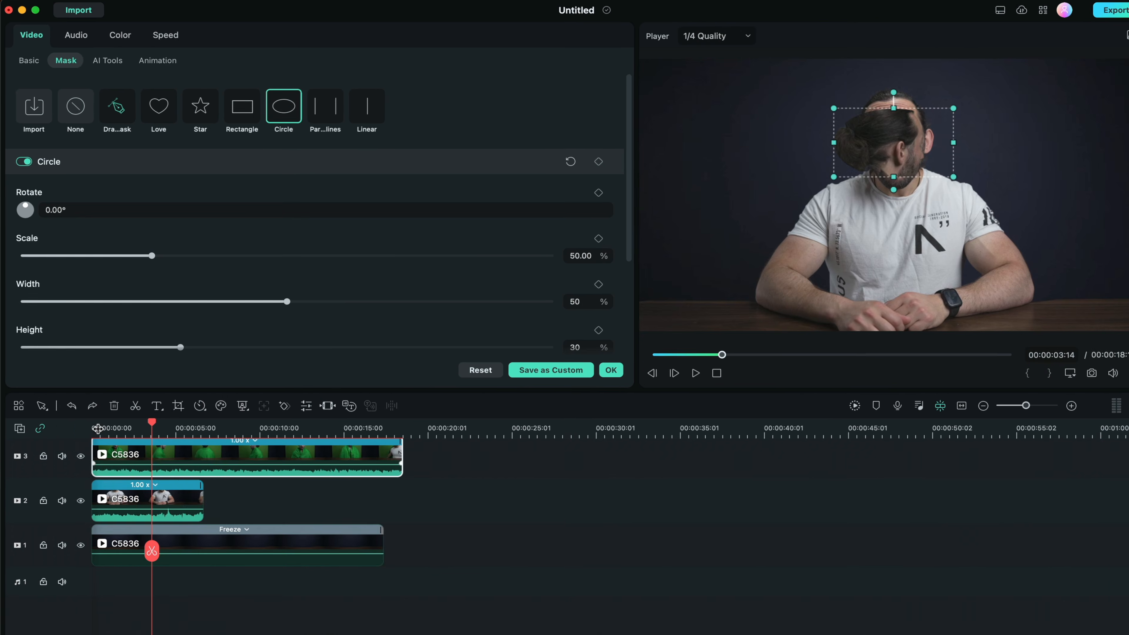
pyautogui.click(131, 629)
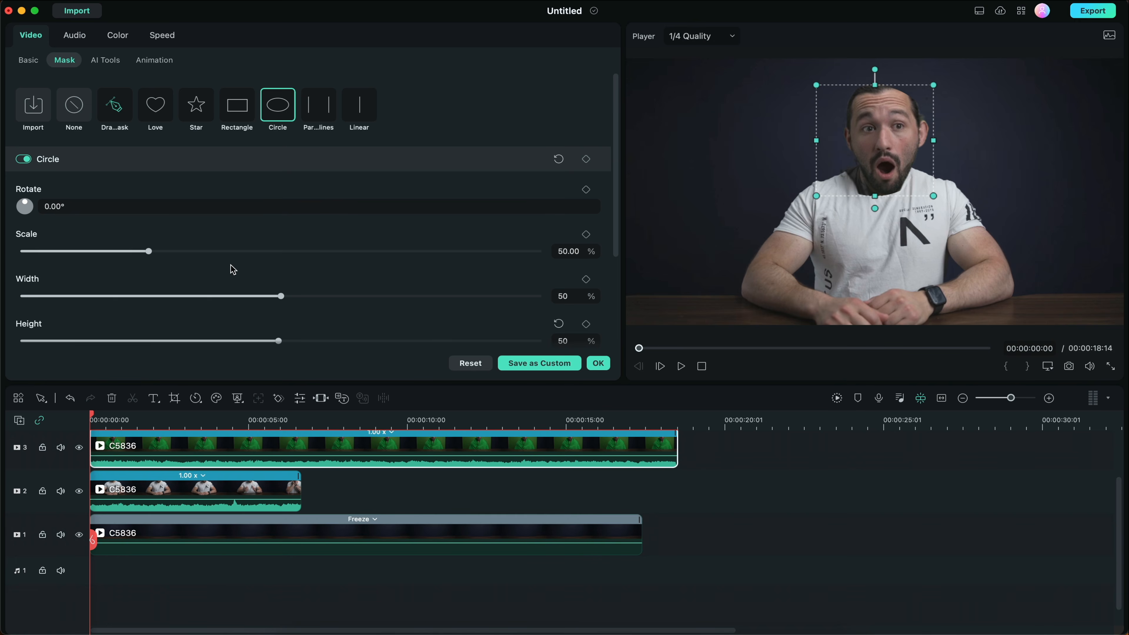
pyautogui.scroll(-3, 230, 264)
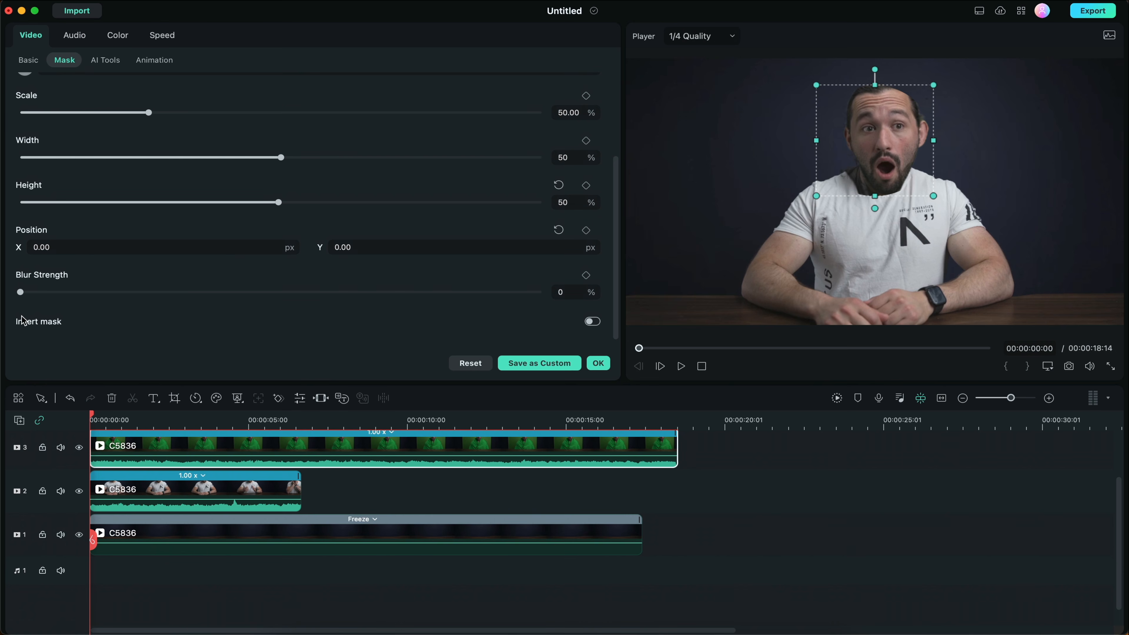
# - Try a Position keyframe on the head clip at the start of the timeline
pyautogui.moveTo(93, 420)
pyautogui.mouseDown()
pyautogui.moveTo(245, 422)
pyautogui.moveTo(91, 430)
pyautogui.mouseUp()
pyautogui.click(87, 429)
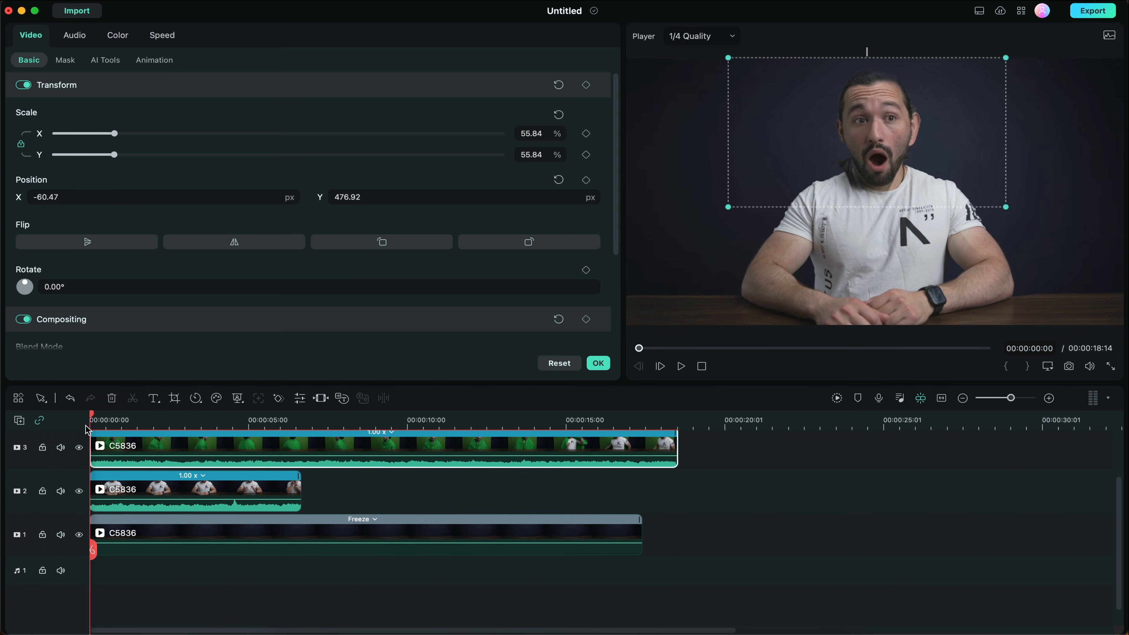
pyautogui.click(586, 180)
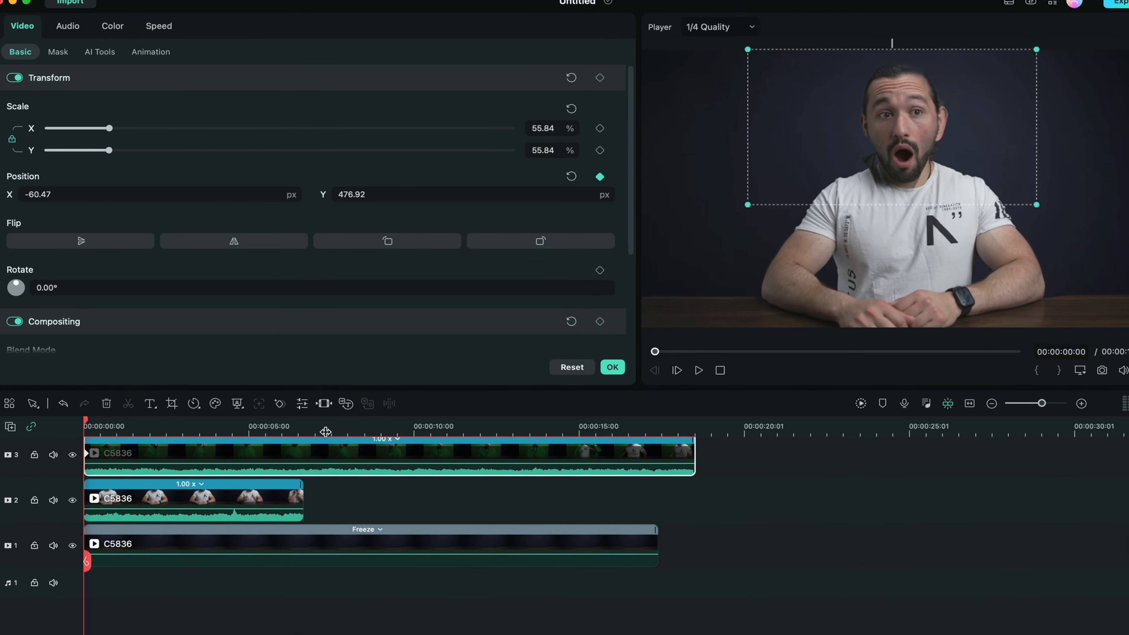
pyautogui.moveTo(93, 414); pyautogui.dragTo(213, 407)
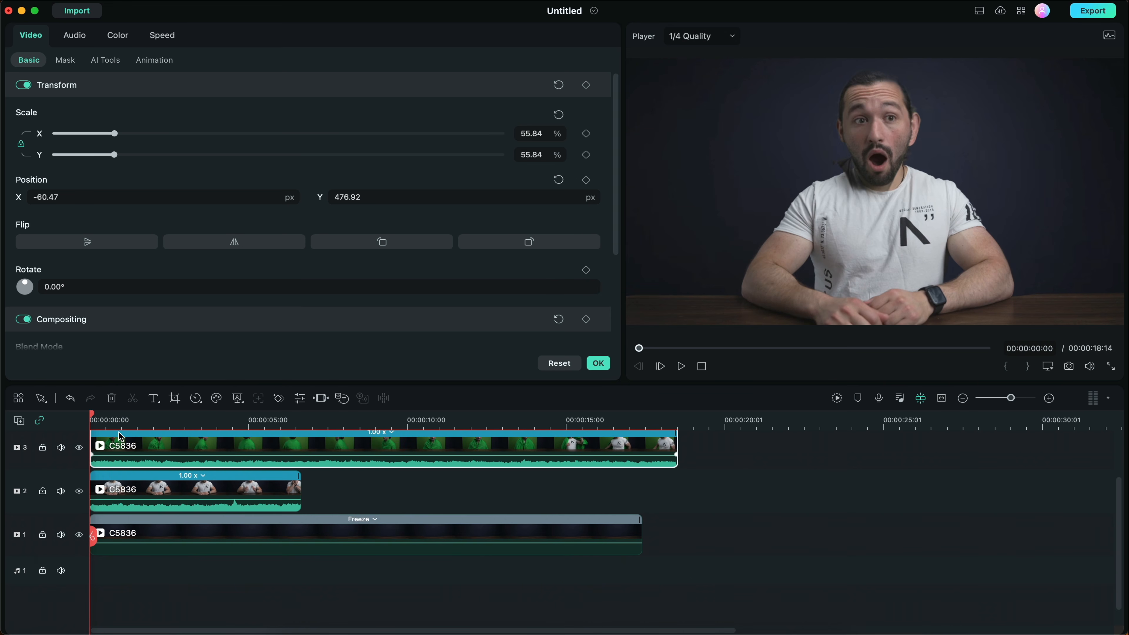
# - Trim the end of the head clip on track 3 to 00:00:10:03, discarding the rest
pyautogui.moveTo(91, 414); pyautogui.dragTo(413, 412)
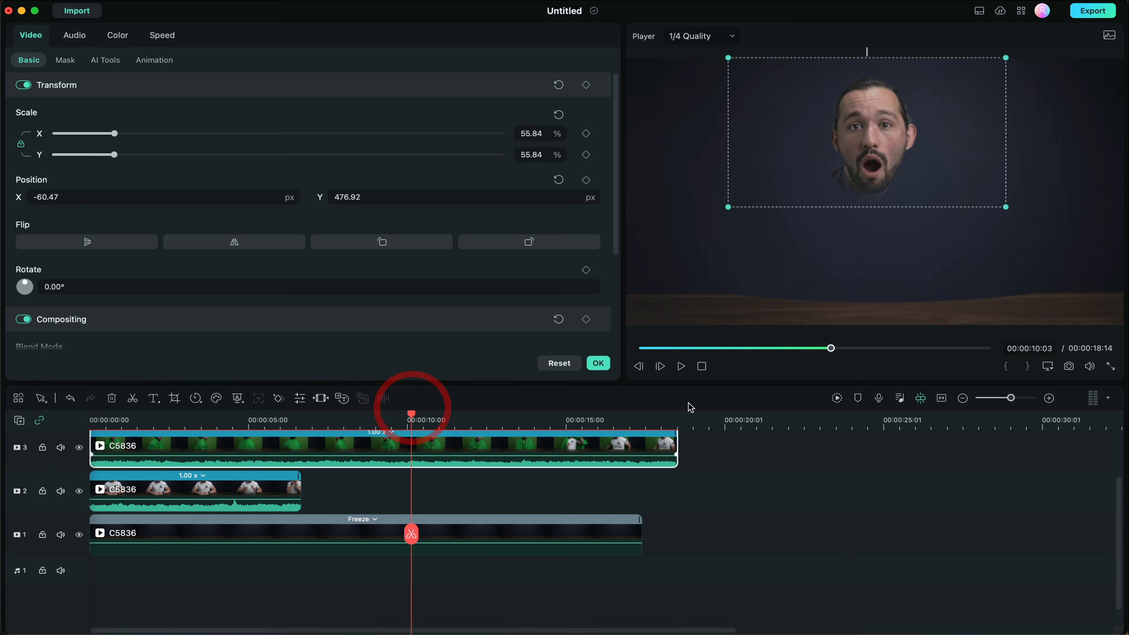
pyautogui.click(679, 447)
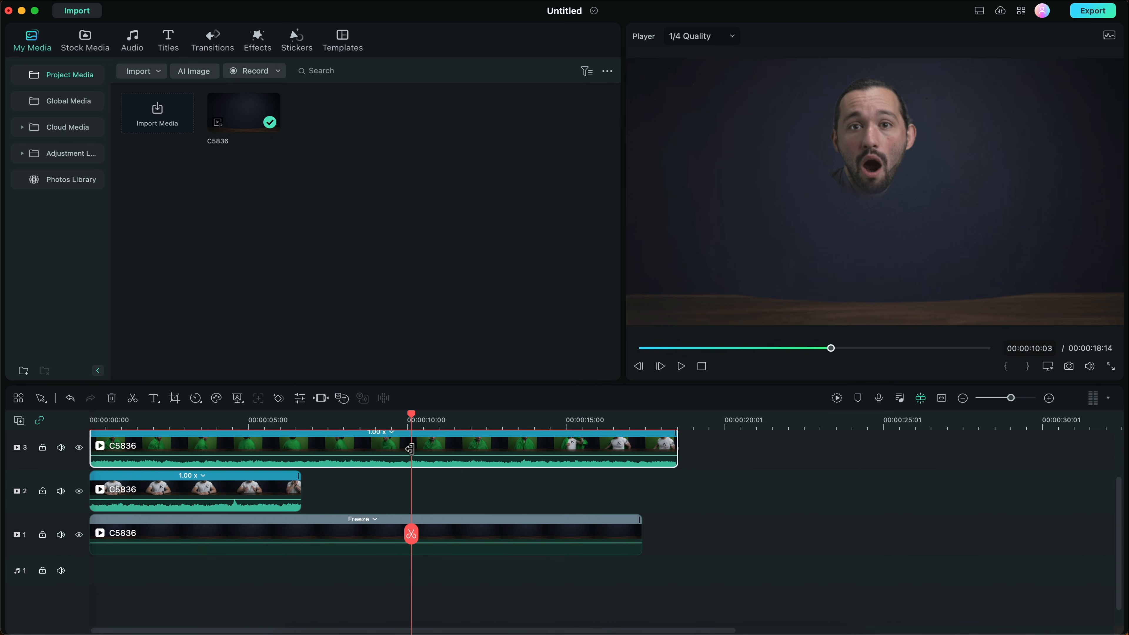
pyautogui.click(409, 449)
pyautogui.press('Delete')
# - Set the head clip's uniform speed to 57.08x
pyautogui.click(105, 425)
pyautogui.click(124, 449)
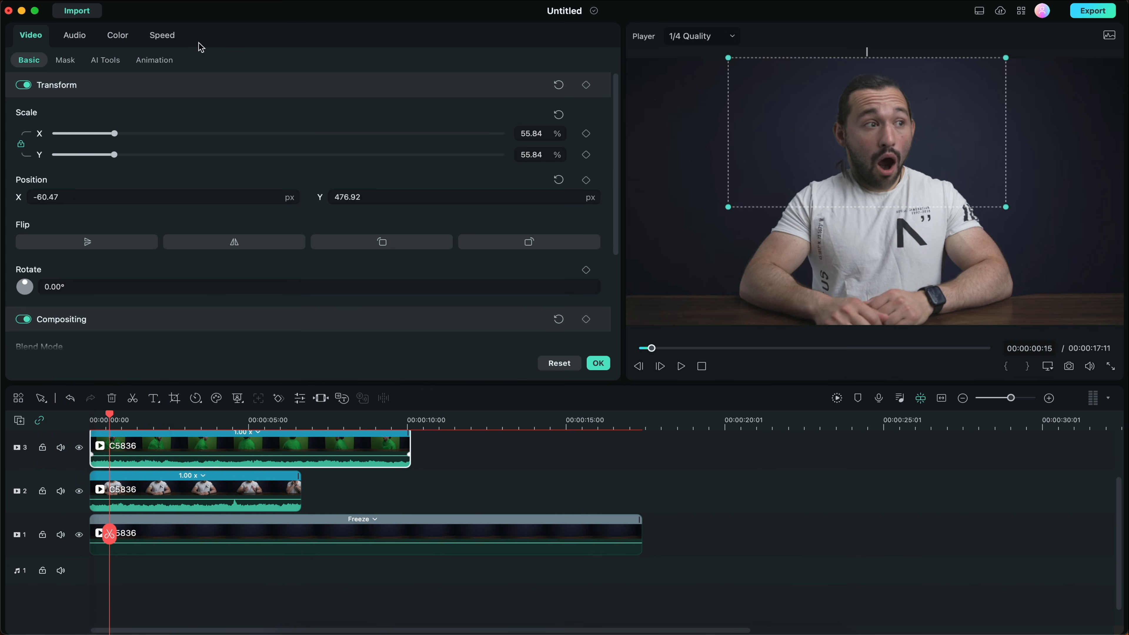
pyautogui.click(161, 35)
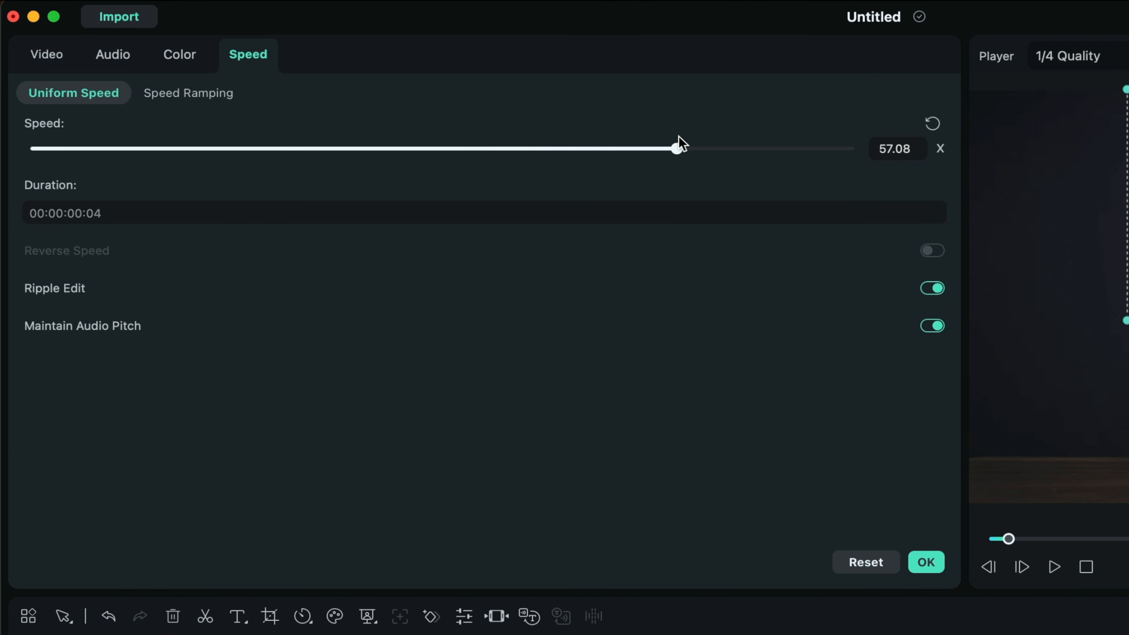
pyautogui.click(677, 148)
pyautogui.click(114, 433)
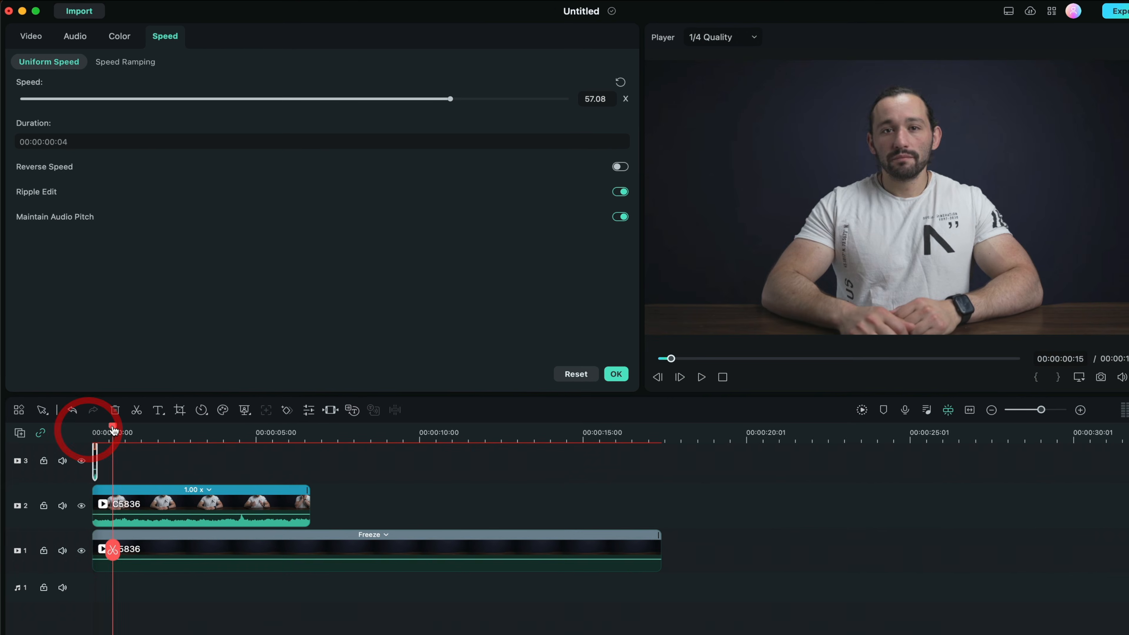
pyautogui.moveTo(455, 99); pyautogui.dragTo(410, 101)
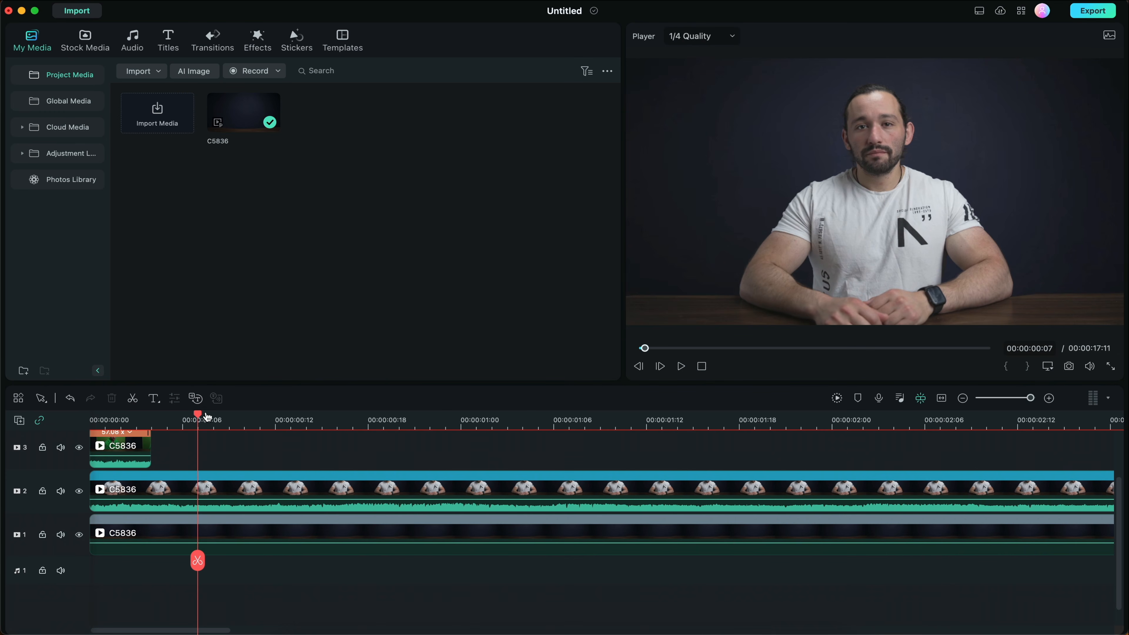
# - Split the clips at 00:00:00:18 and move the rest of the body clip to the start of track 2
pyautogui.moveTo(216, 421); pyautogui.dragTo(347, 437)
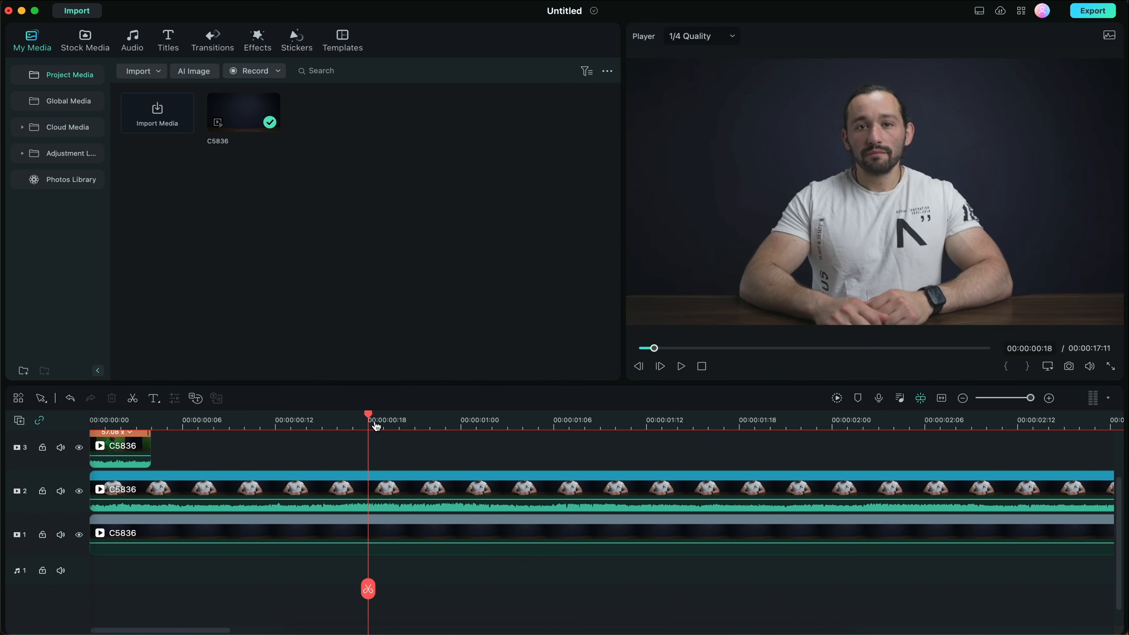
pyautogui.moveTo(385, 429)
pyautogui.mouseDown()
pyautogui.moveTo(445, 430)
pyautogui.moveTo(371, 431)
pyautogui.mouseUp()
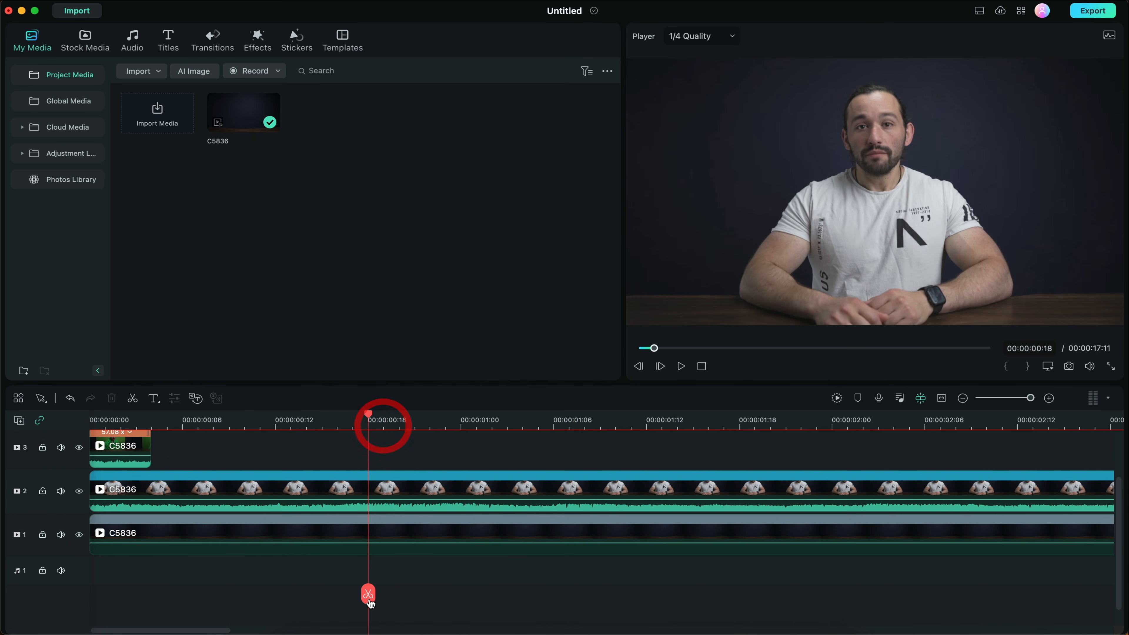
pyautogui.hotkey('alt', 'f')
pyautogui.moveTo(382, 491); pyautogui.dragTo(120, 492)
# - Move the sped-up head clip on track 3 so that it starts at 00:00:00:04
pyautogui.moveTo(117, 444); pyautogui.dragTo(195, 442)
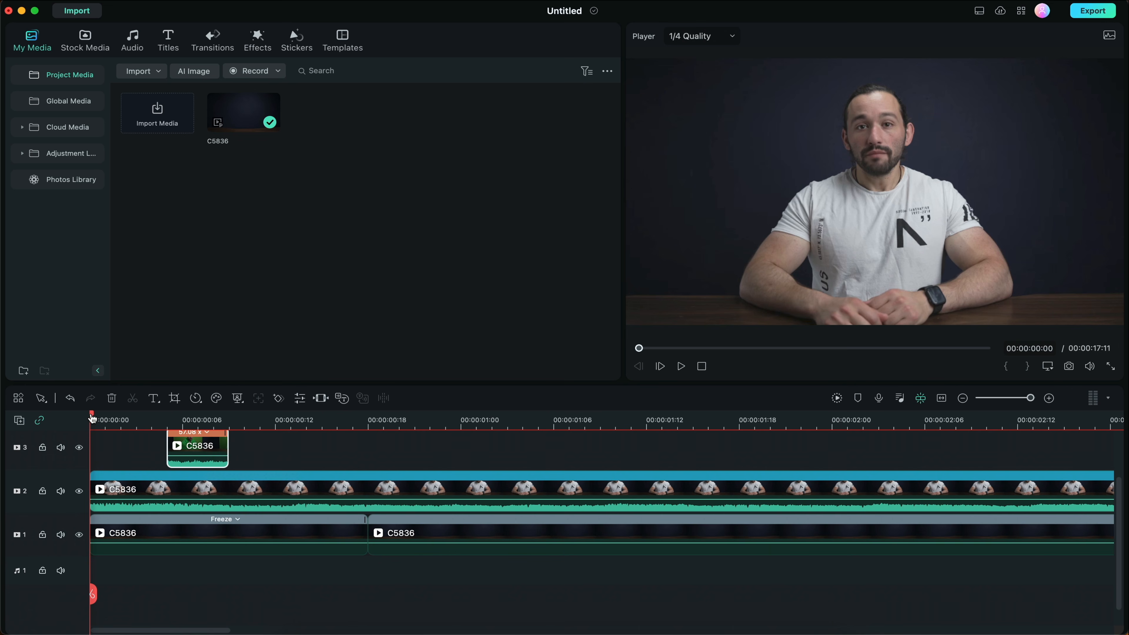
pyautogui.moveTo(92, 419); pyautogui.dragTo(152, 419)
pyautogui.moveTo(215, 448); pyautogui.dragTo(200, 449)
pyautogui.click(223, 452)
# - Add a freeze frame to the body clip at 00:00:00:04 and move the clip's remaining part back to 00:00:00:08
pyautogui.click(151, 490)
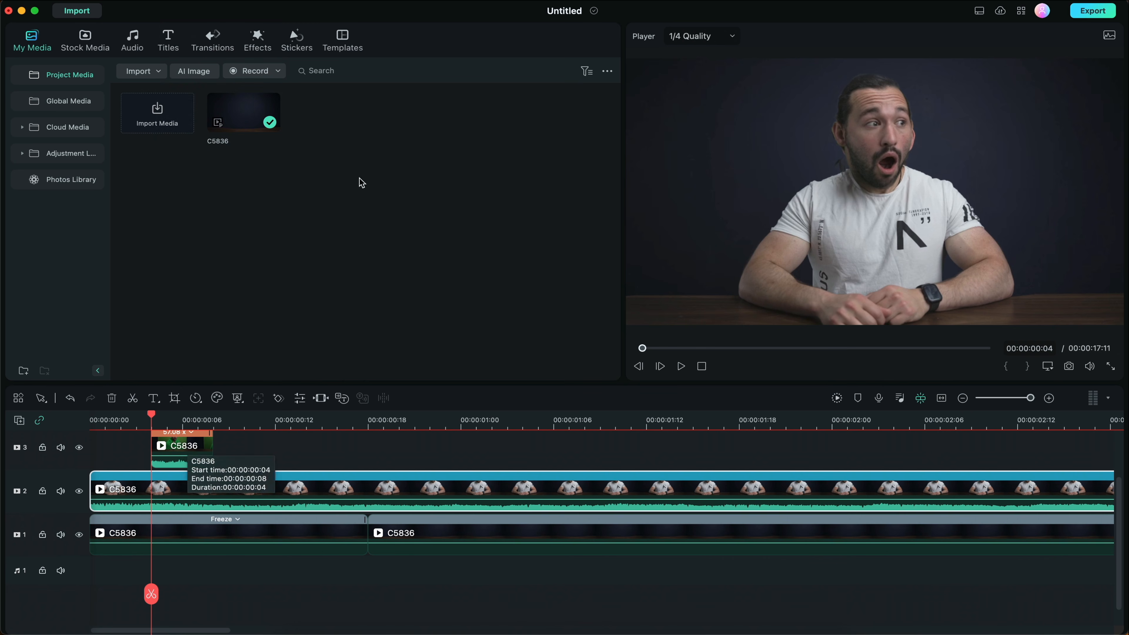
pyautogui.rightClick(185, 490)
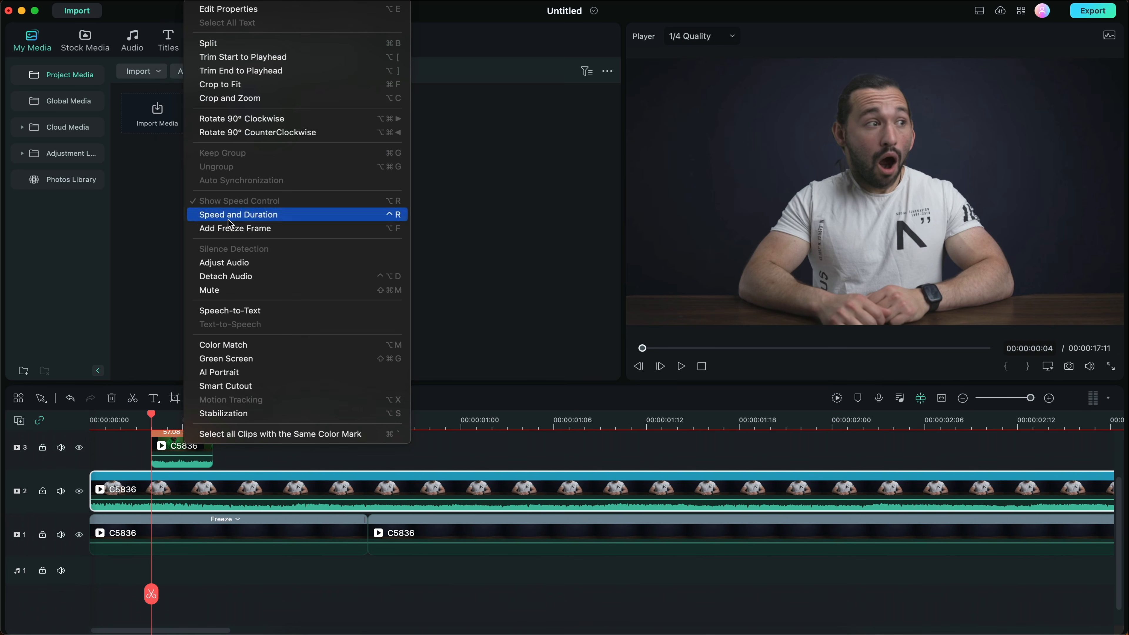
pyautogui.click(225, 228)
pyautogui.hscroll(10, 342, 512)
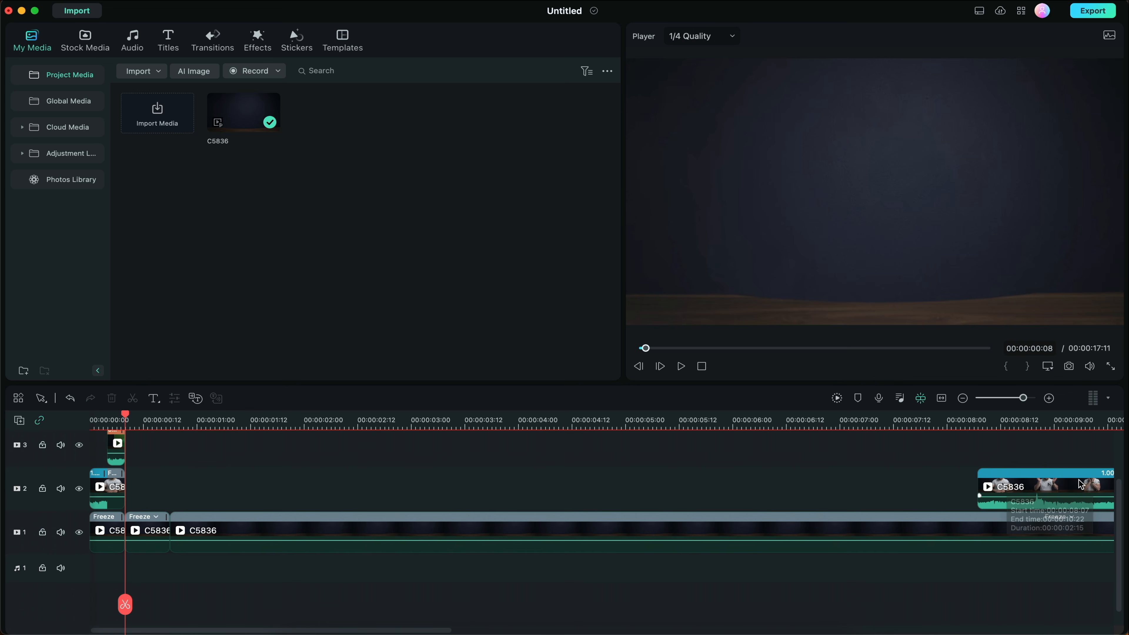
pyautogui.moveTo(1066, 485); pyautogui.dragTo(224, 486)
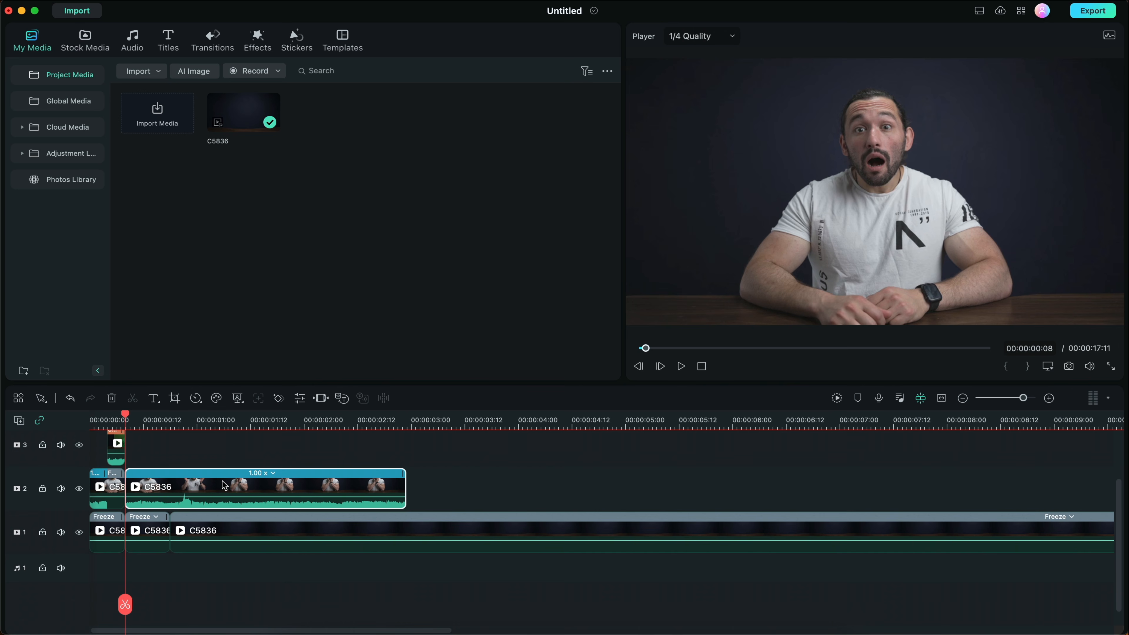
# - Split the track 1 background at 00:00:00:04 and move the head clip off the freeze frame to start at about 00:00:00:10
pyautogui.scroll(8, 128, 471)
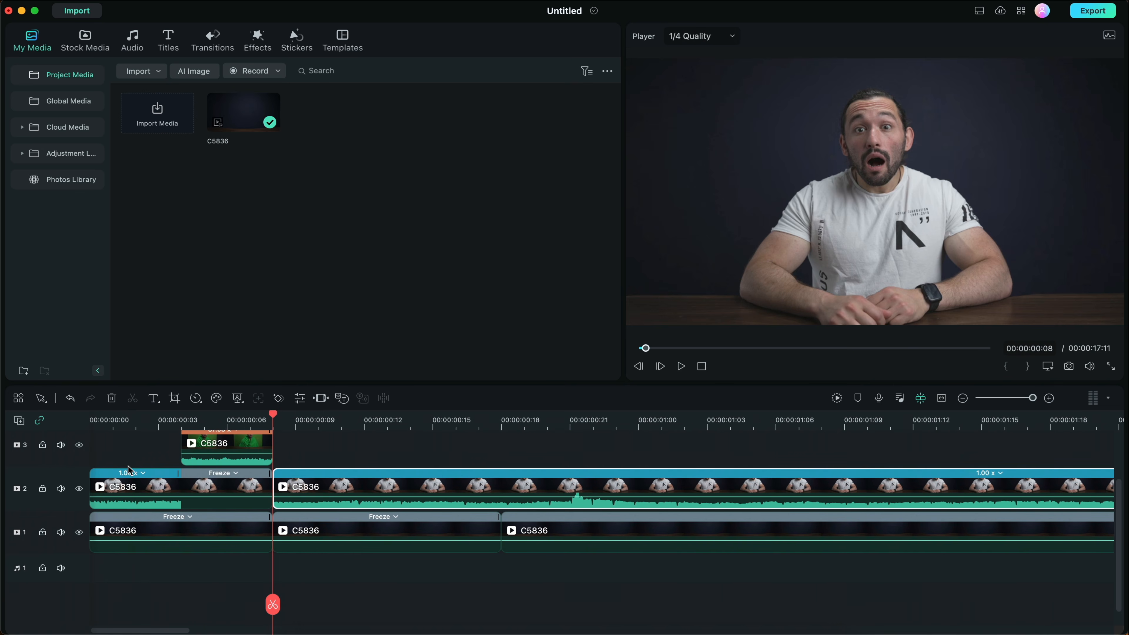
pyautogui.click(182, 425)
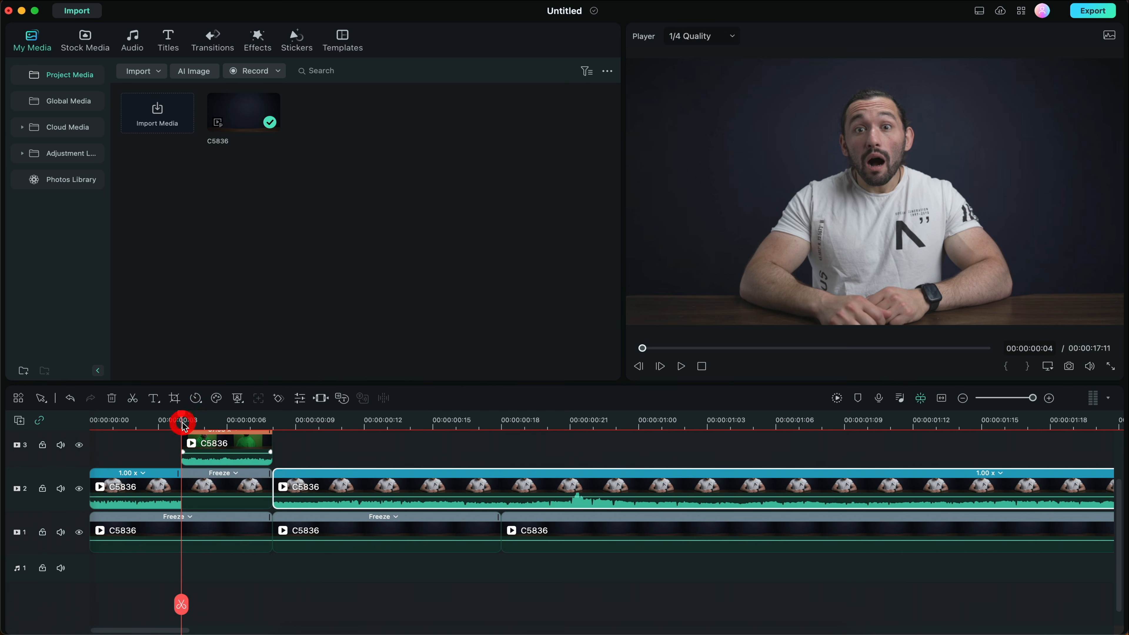
pyautogui.click(182, 604)
pyautogui.click(210, 475)
pyautogui.moveTo(218, 464); pyautogui.dragTo(362, 440)
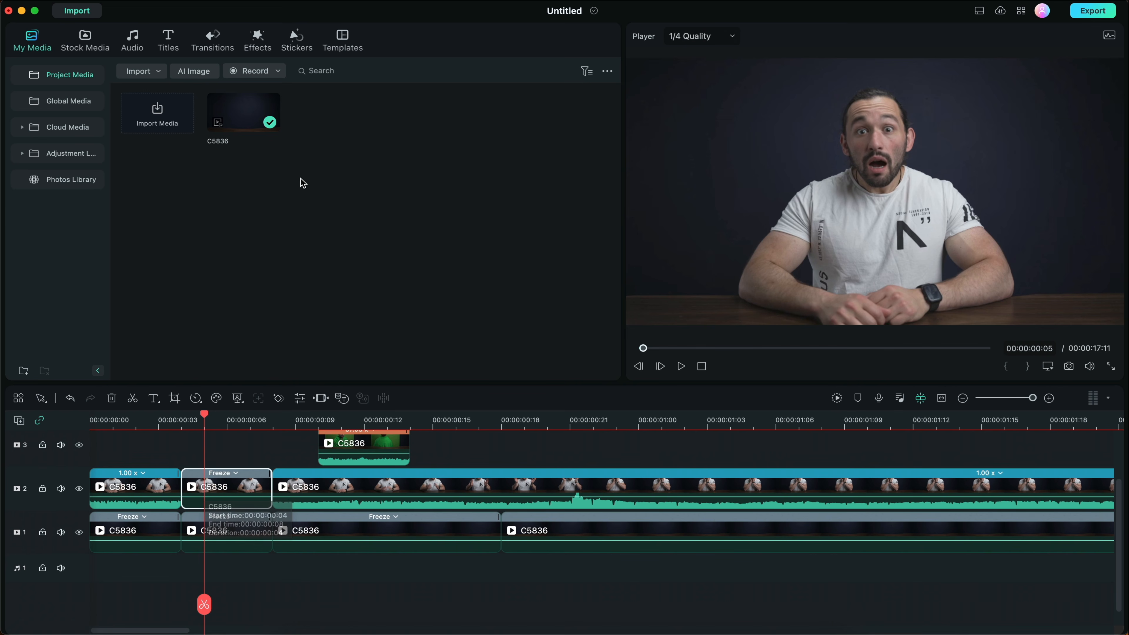
# - Add an inverted circle mask to the track 2 freeze frame, narrow it to about 25% width and move it over the man's head
pyautogui.doubleClick(220, 484)
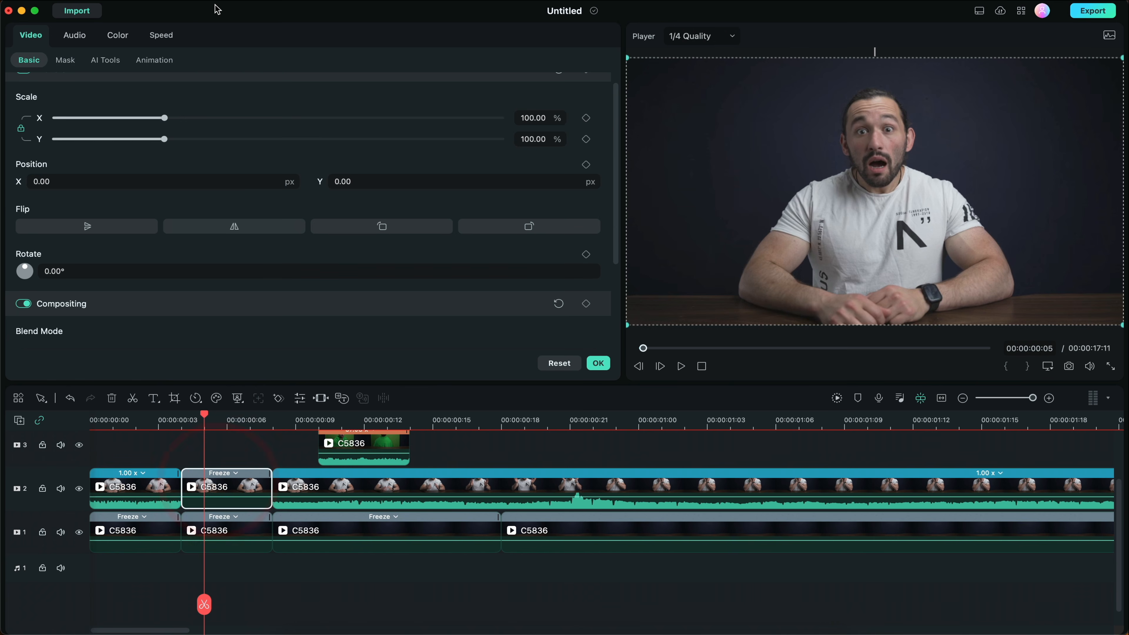
pyautogui.click(65, 60)
pyautogui.click(283, 106)
pyautogui.scroll(-4, 453, 191)
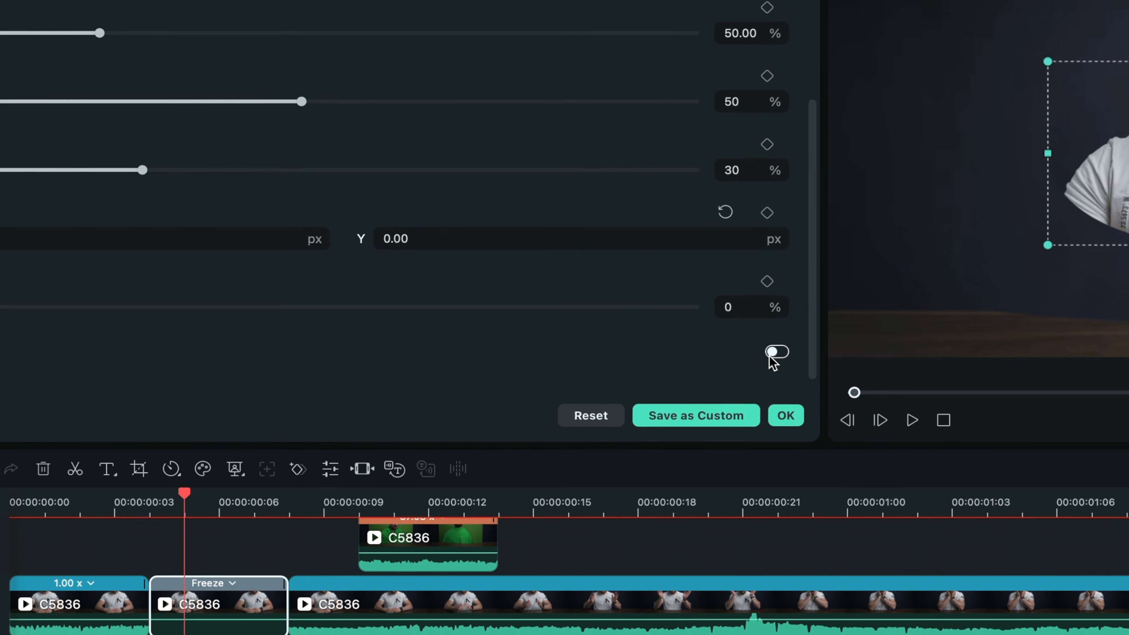
pyautogui.click(772, 353)
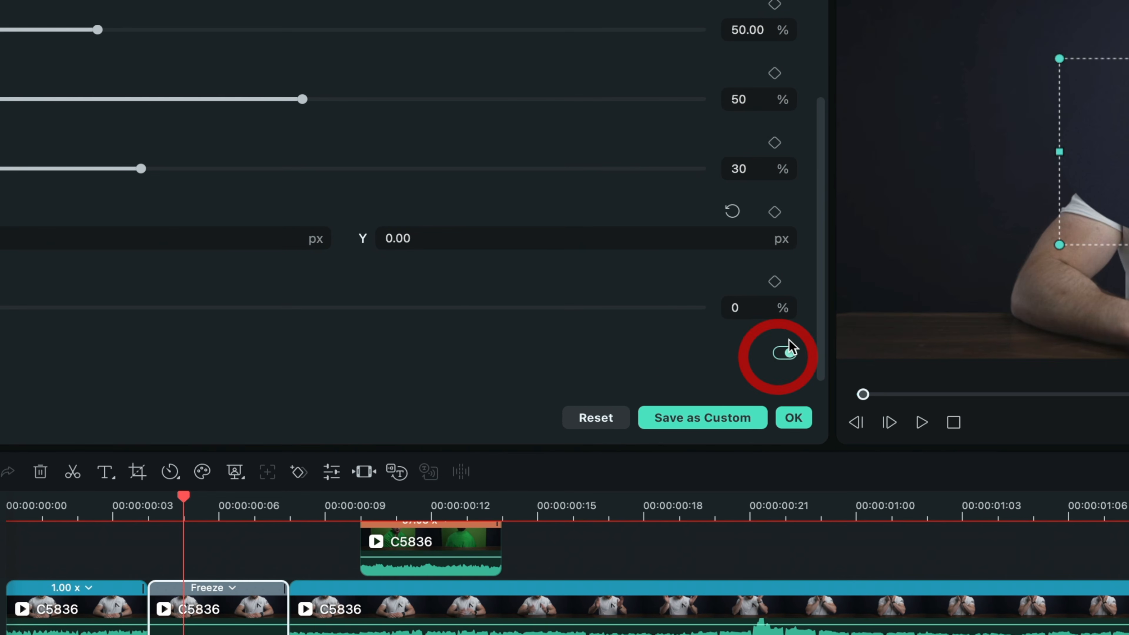
pyautogui.moveTo(978, 191); pyautogui.dragTo(923, 184)
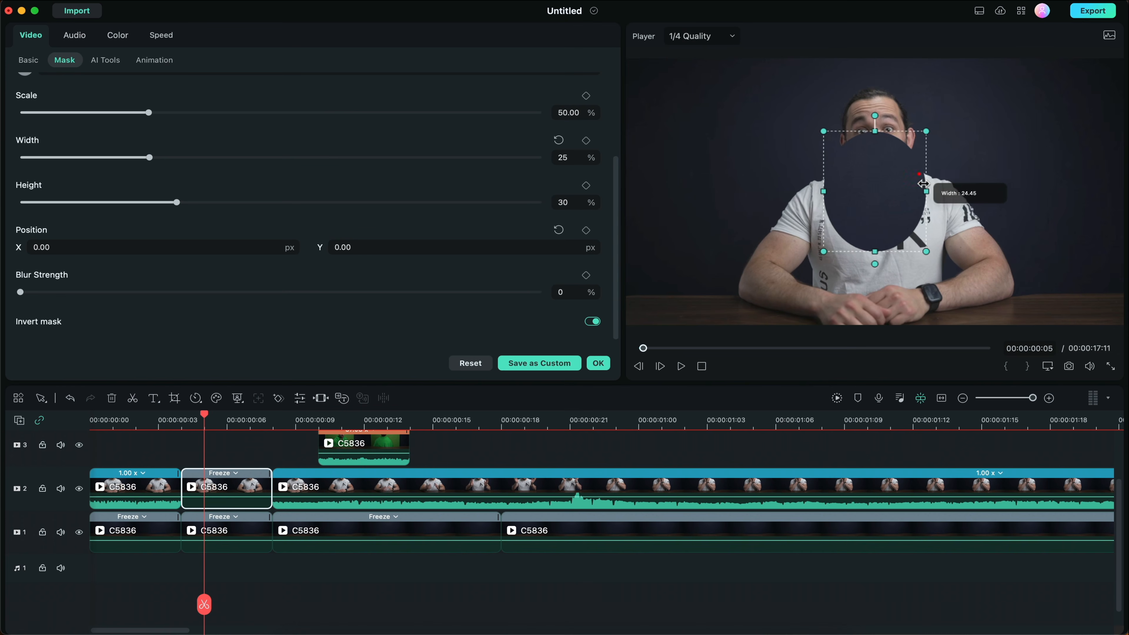
pyautogui.moveTo(895, 196); pyautogui.dragTo(896, 135)
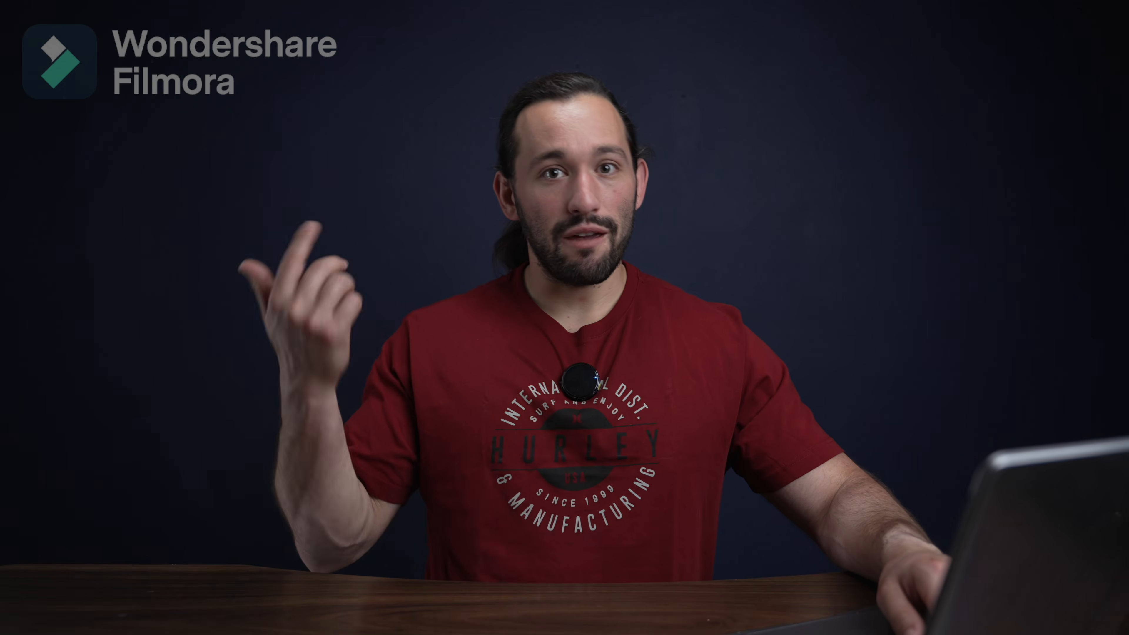
# - Copy the sped-up head clip on track 3 and paste five copies back to back starting at 00:00:00:08
pyautogui.click(215, 490)
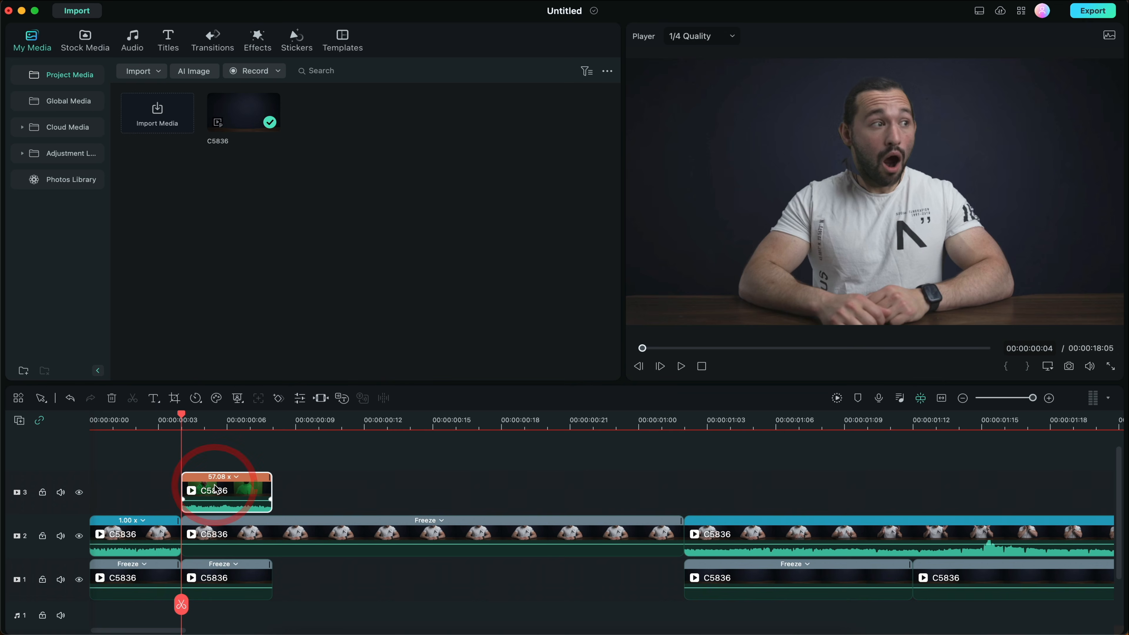
pyautogui.press('super+c')
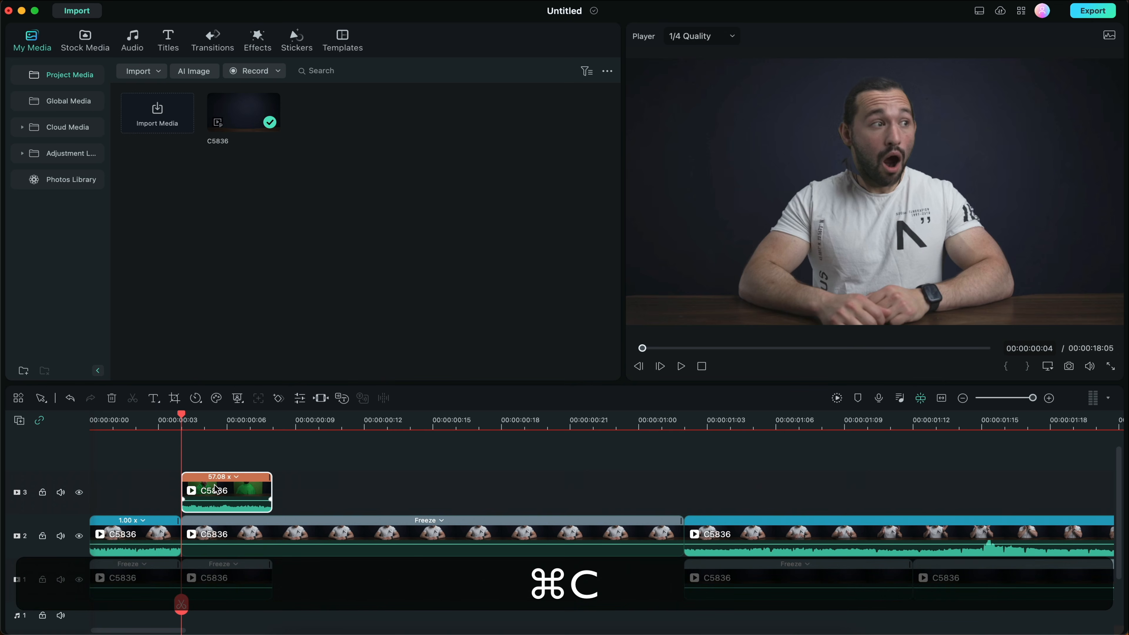
pyautogui.click(275, 422)
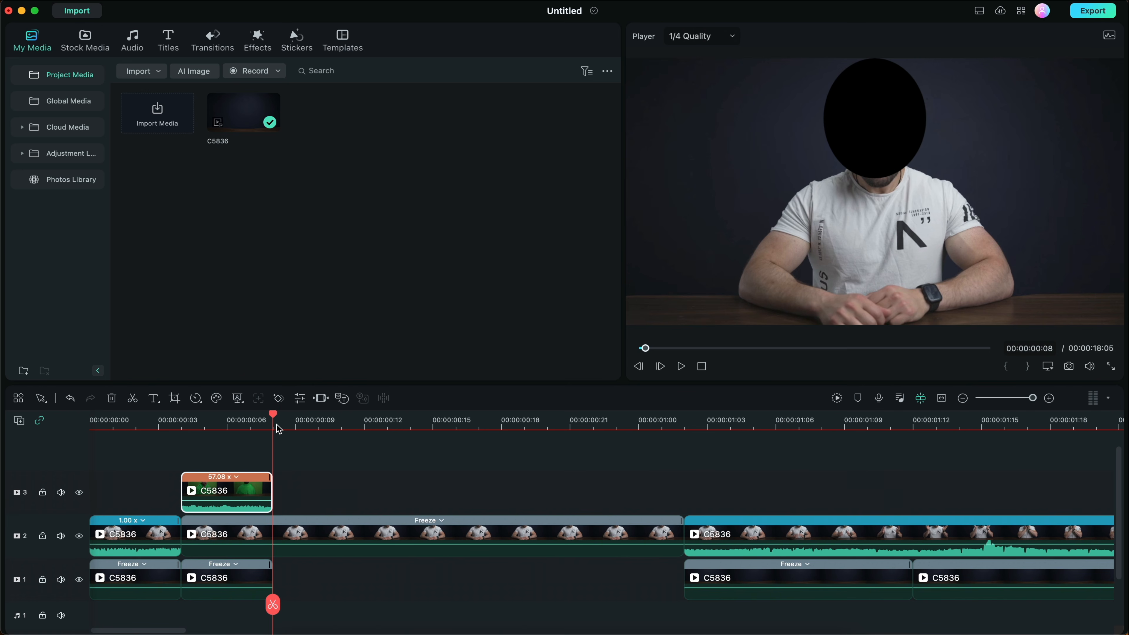
pyautogui.press('super+v')
pyautogui.press('super+v')
pyautogui.press('super+v')
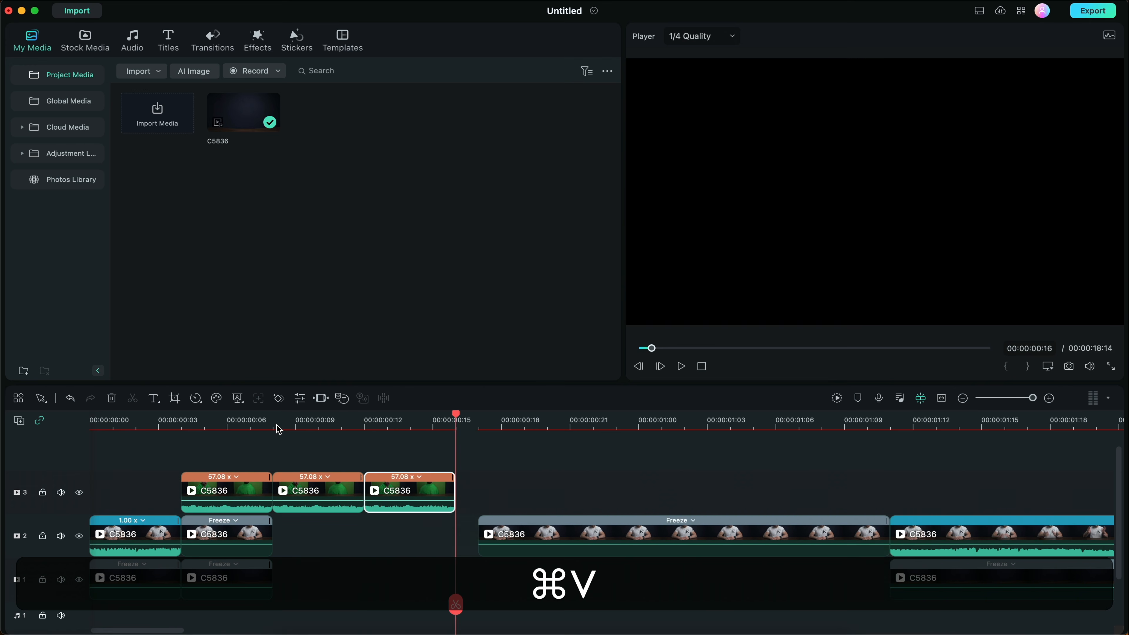
pyautogui.press('super+v')
# - Select all clips after the gap on tracks 1 and 2 and move them together earlier, towards the masked freeze frame
pyautogui.moveTo(271, 495); pyautogui.dragTo(448, 571)
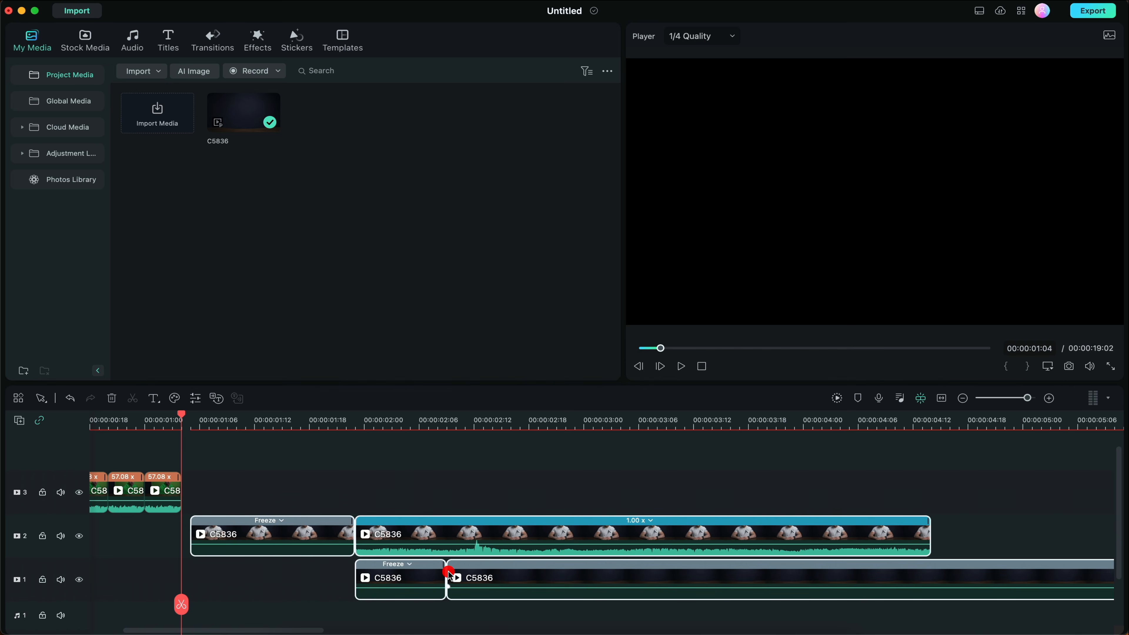
pyautogui.hscroll(-4, 448, 571)
pyautogui.hscroll(-2, 450, 576)
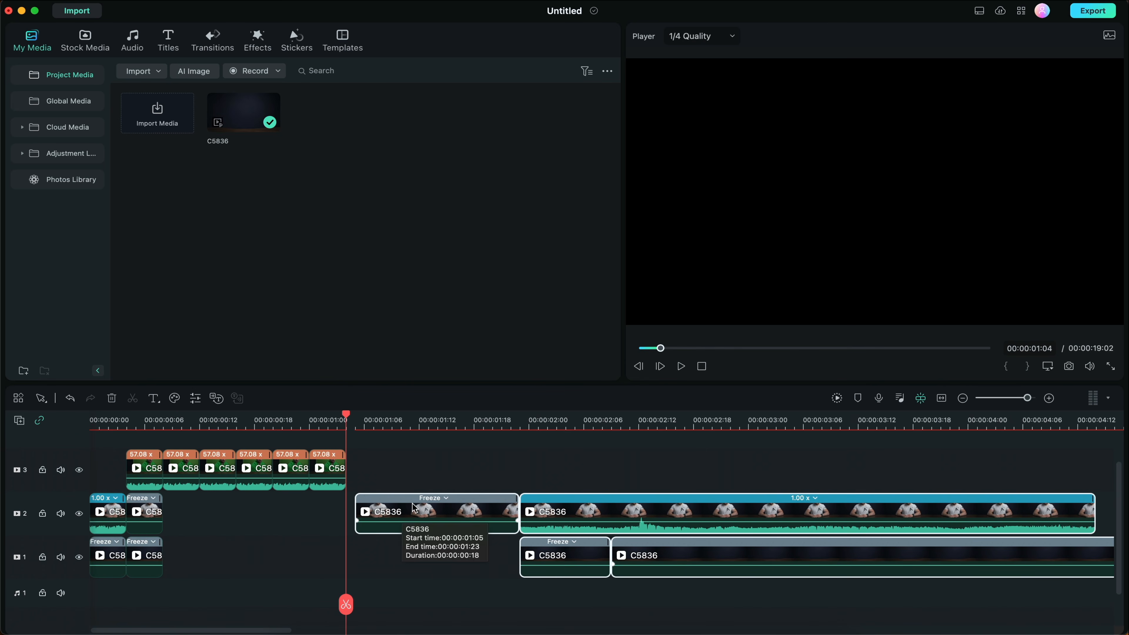
pyautogui.moveTo(426, 509); pyautogui.dragTo(265, 509)
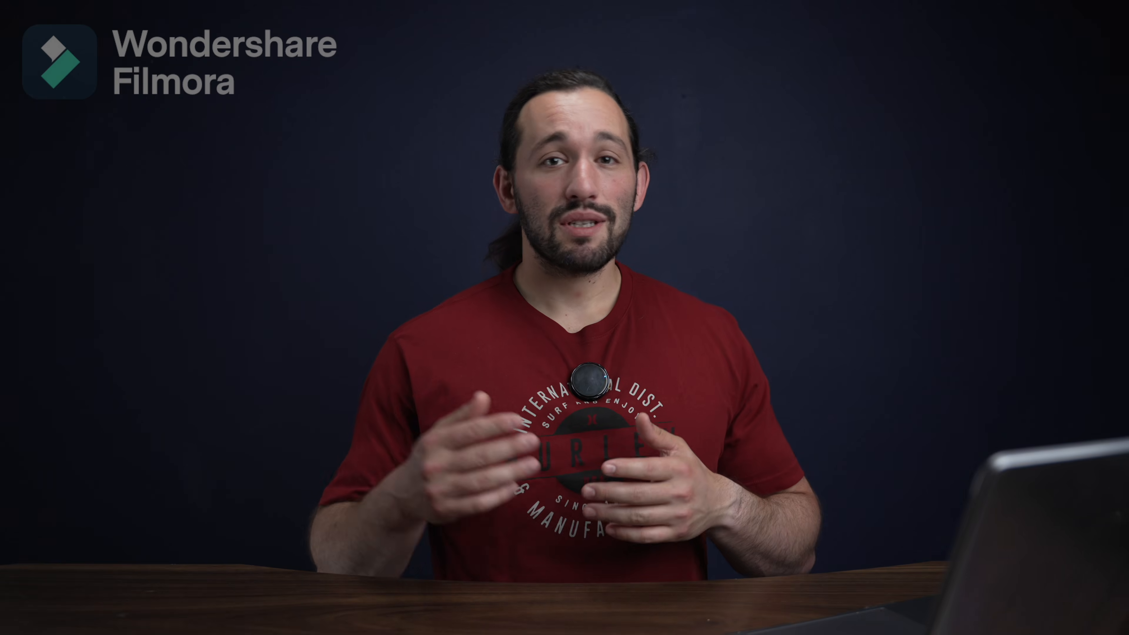